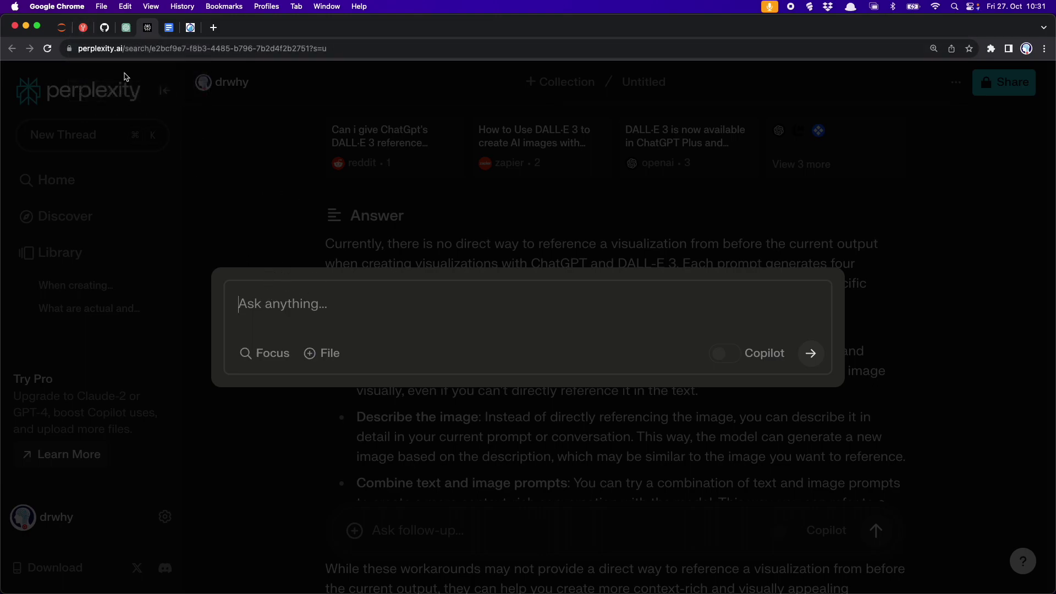
Switch to JupyterLab, show the 01_a_gpt_research_quizzes.ipynb notebook and enlarge the page to 200%
{"action": "left_click", "coordinate": [64, 33]}
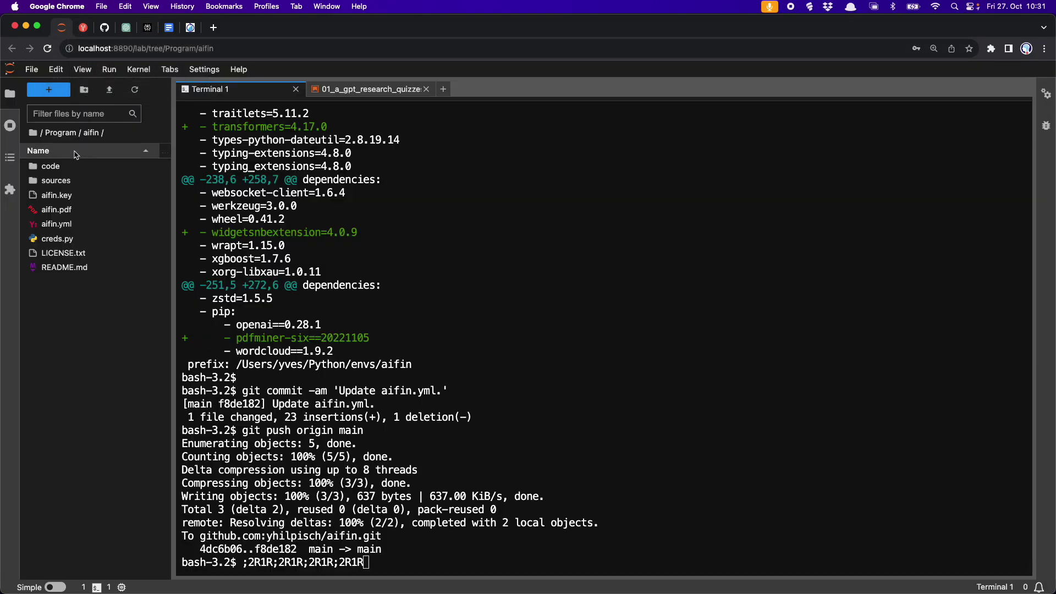
{"action": "left_click", "coordinate": [353, 89]}
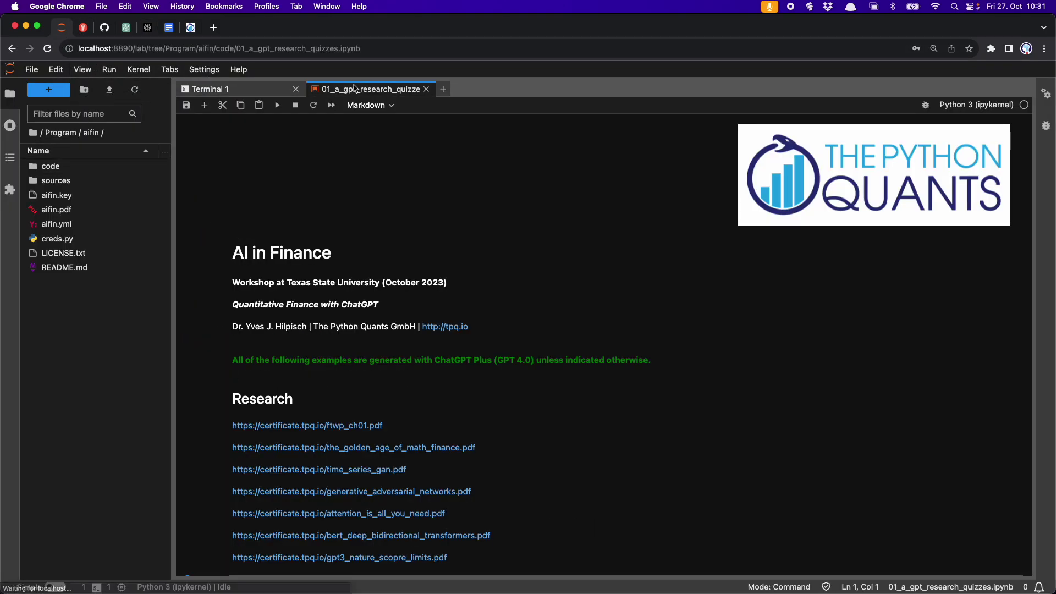
{"action": "key", "text": "super+equal"}
{"action": "key", "text": "super+equal"}
{"action": "key", "text": "super+equal"}
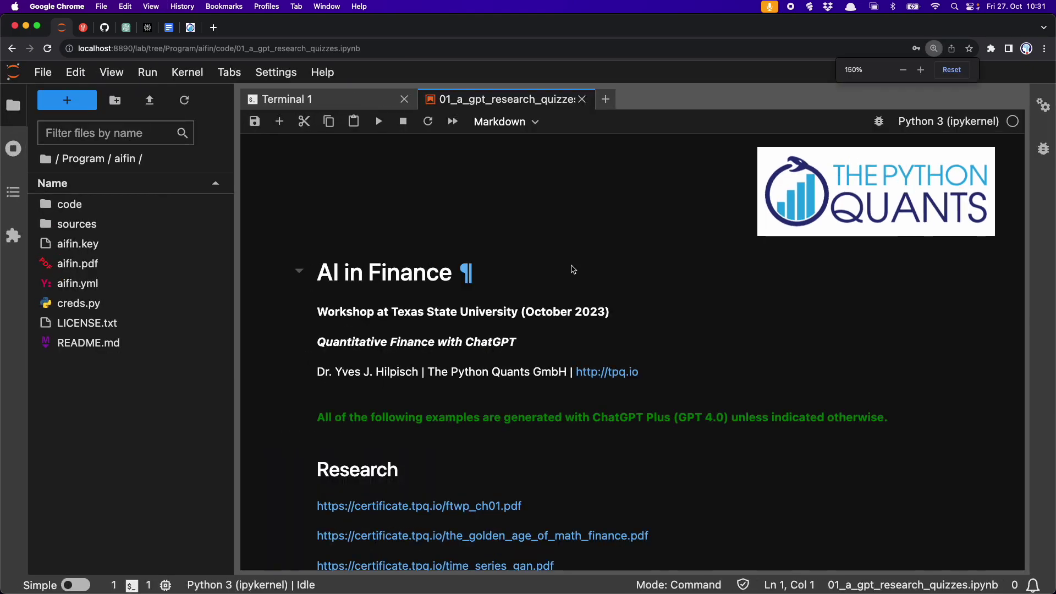
{"action": "key", "text": "super+equal"}
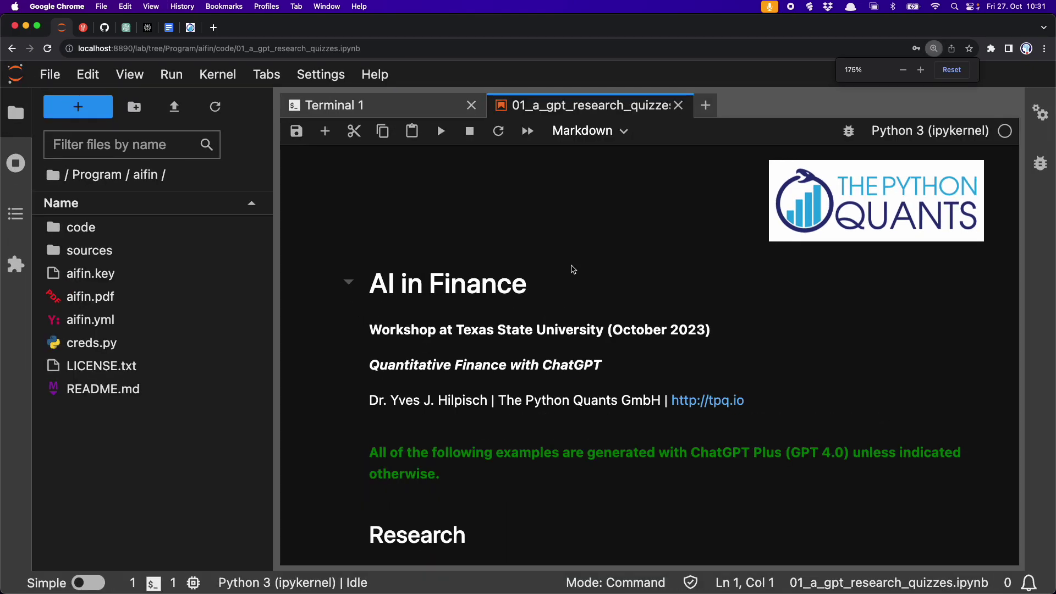
{"action": "key", "text": "super+equal"}
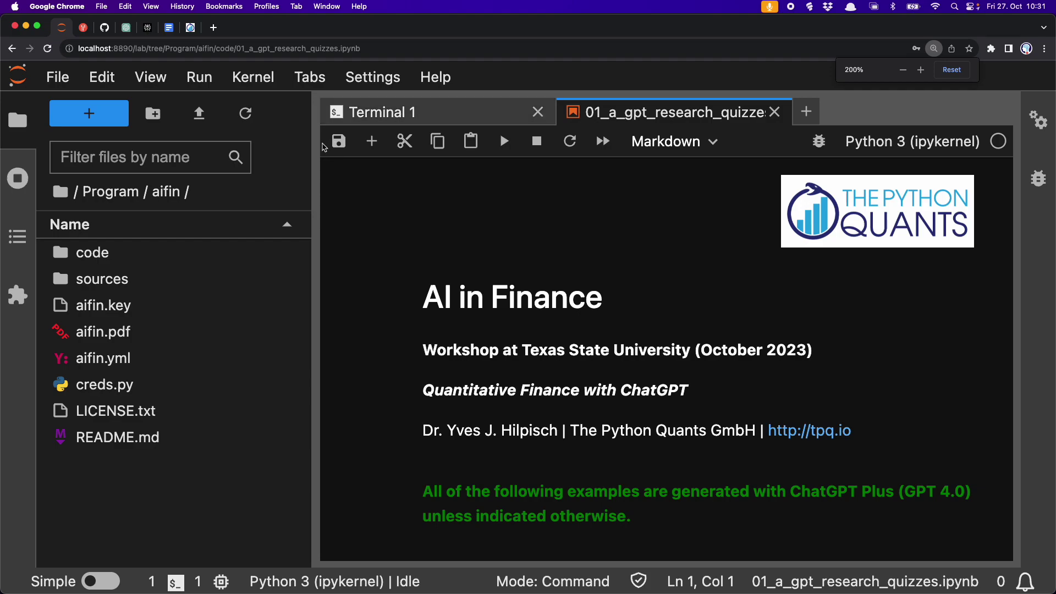
Change the JupyterLab theme to the light one and reduce the page zoom to 150%
{"action": "left_click", "coordinate": [347, 85]}
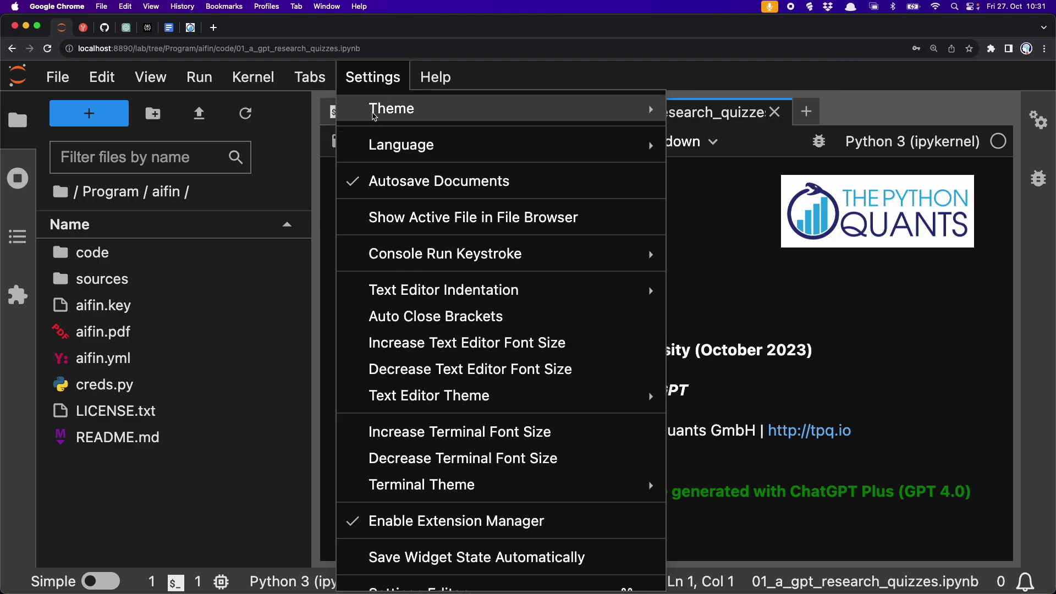
{"action": "mouse_move", "coordinate": [635, 109]}
{"action": "left_click", "coordinate": [707, 134]}
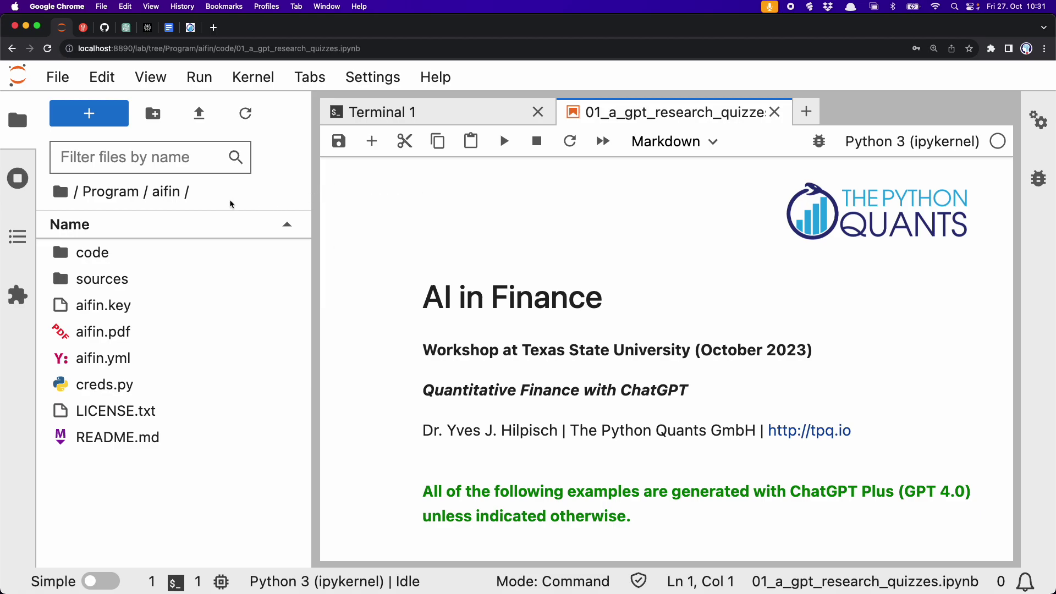
{"action": "key", "text": "super+minus"}
{"action": "key", "text": "super+minus"}
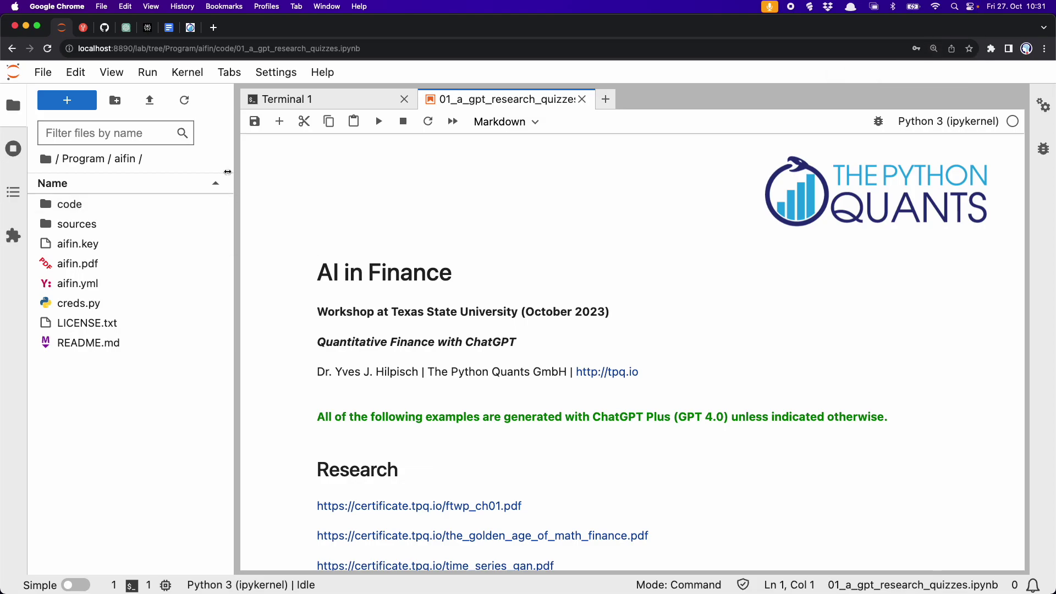
Switch to the aifin repository on GitHub and open its code folder
{"action": "left_click", "coordinate": [105, 29]}
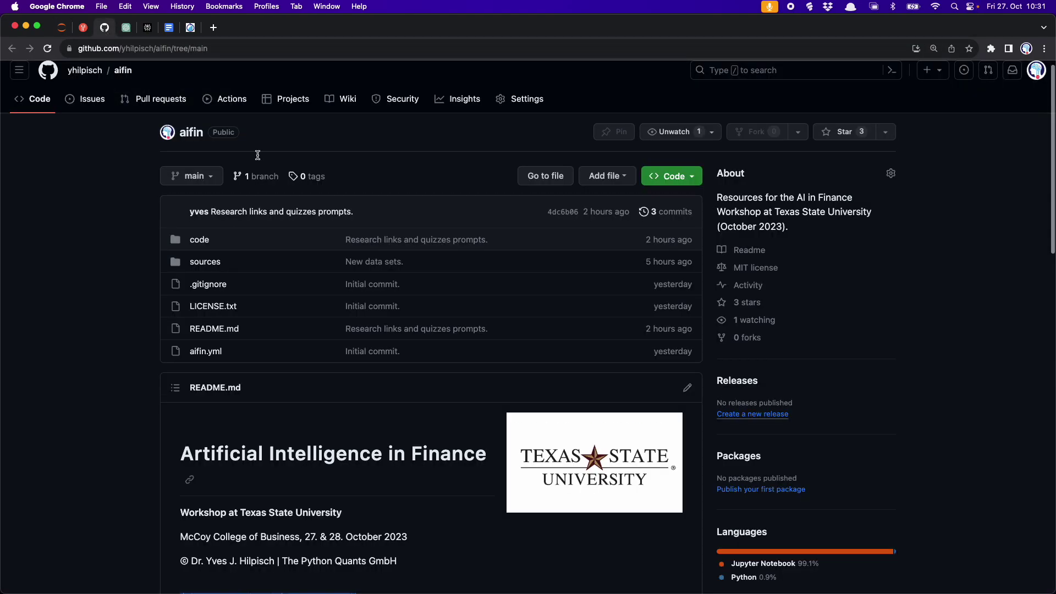
{"action": "left_click", "coordinate": [199, 241]}
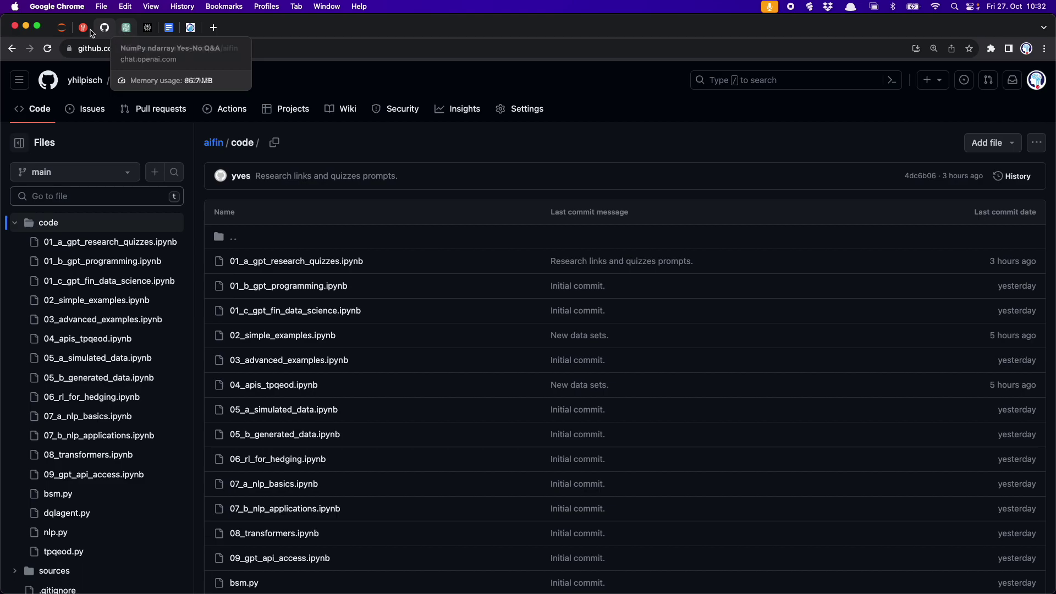
Return to the JupyterLab notebook and open the ftwp_ch01.pdf link in the Research section
{"action": "left_click", "coordinate": [61, 28]}
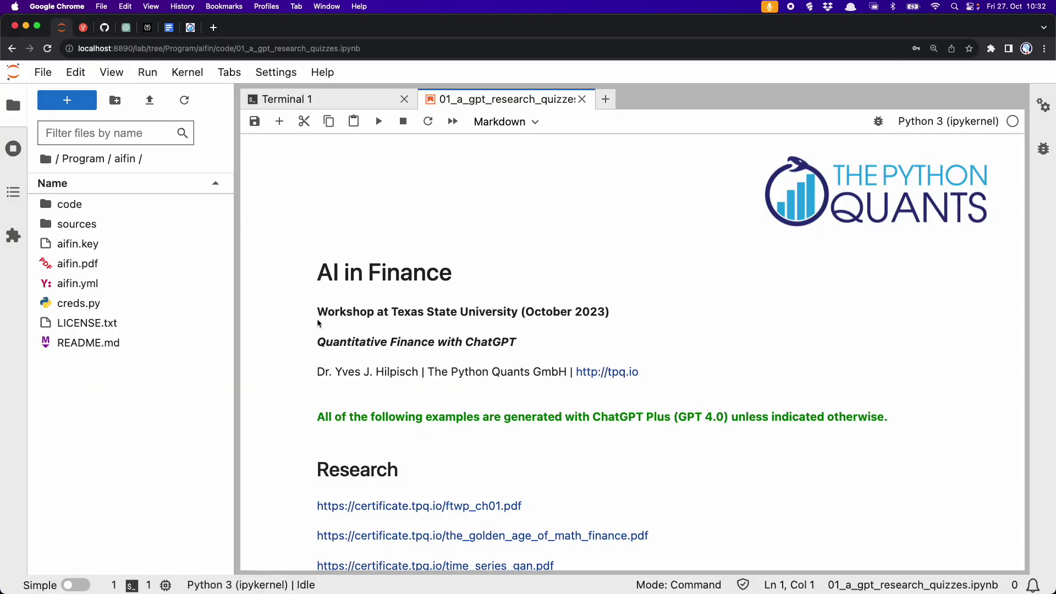
{"action": "scroll", "coordinate": [341, 365], "scroll_direction": "down", "scroll_amount": 5}
{"action": "scroll", "coordinate": [342, 367], "scroll_direction": "down", "scroll_amount": 1}
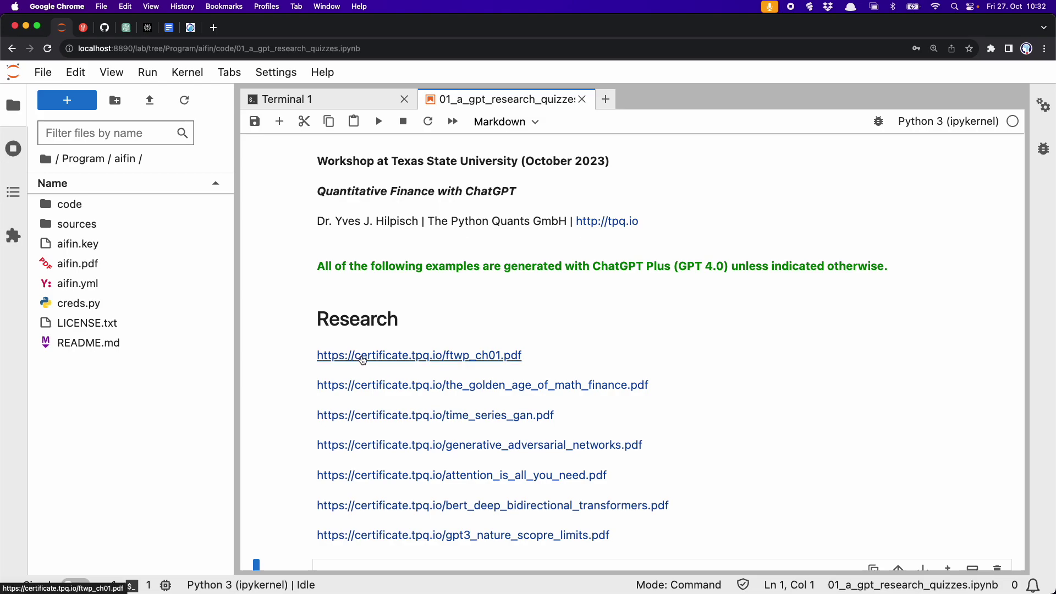
{"action": "right_click", "coordinate": [362, 359]}
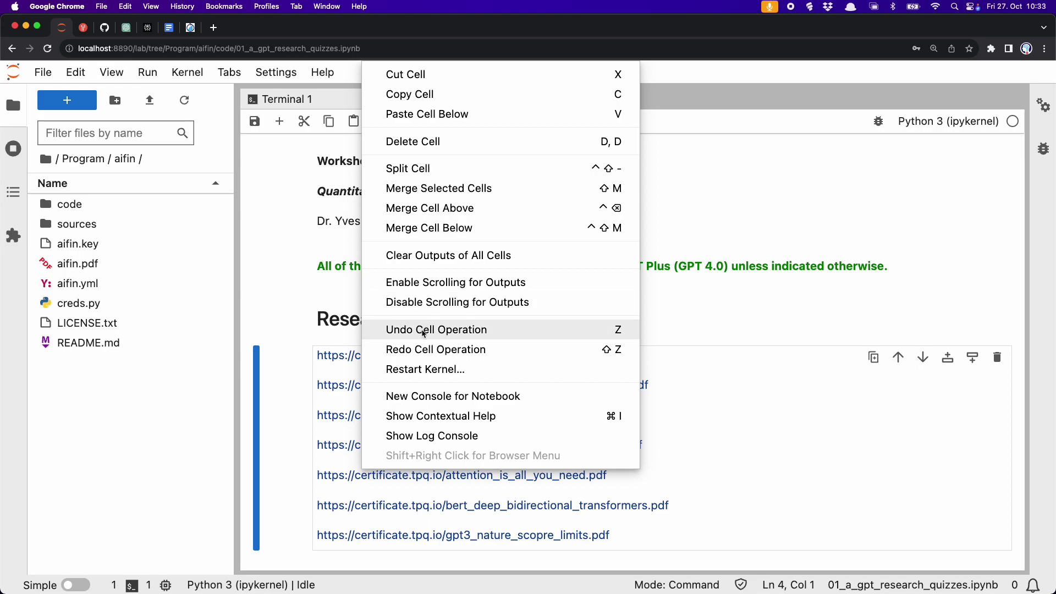
{"action": "left_click", "coordinate": [281, 335]}
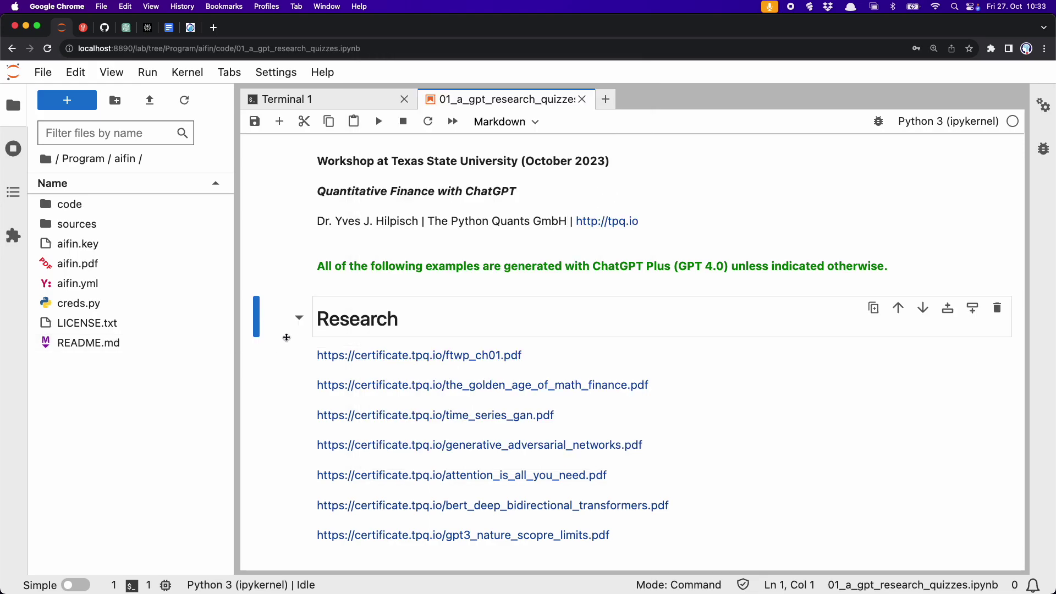
{"action": "left_click", "coordinate": [332, 363]}
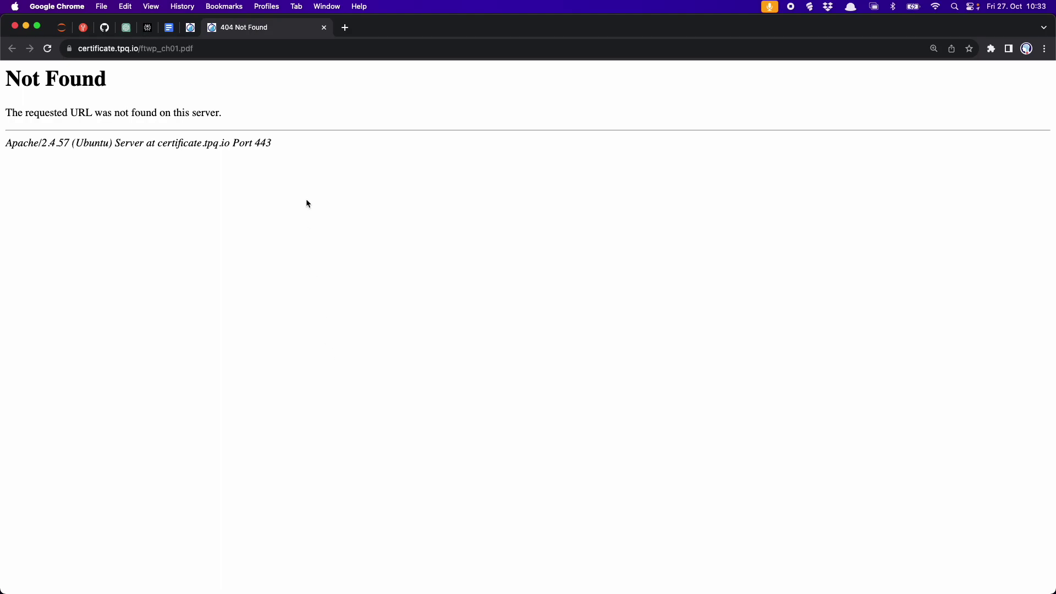
Change the file name in the page address to ftwp_ch_01.pdf and load it
{"action": "left_click", "coordinate": [266, 49]}
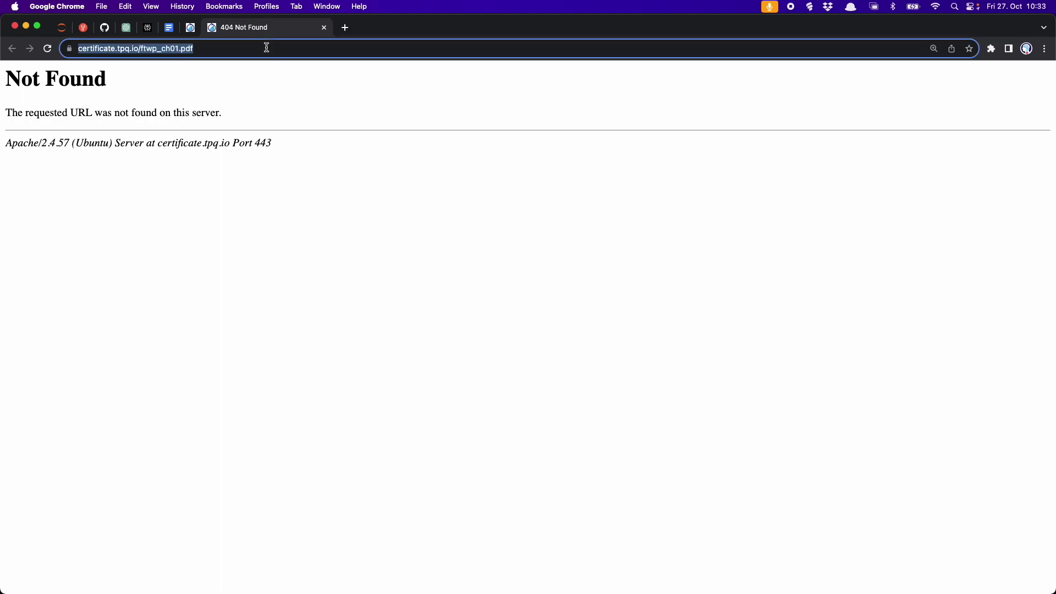
{"action": "left_click", "coordinate": [267, 48]}
{"action": "type", "text": "_"}
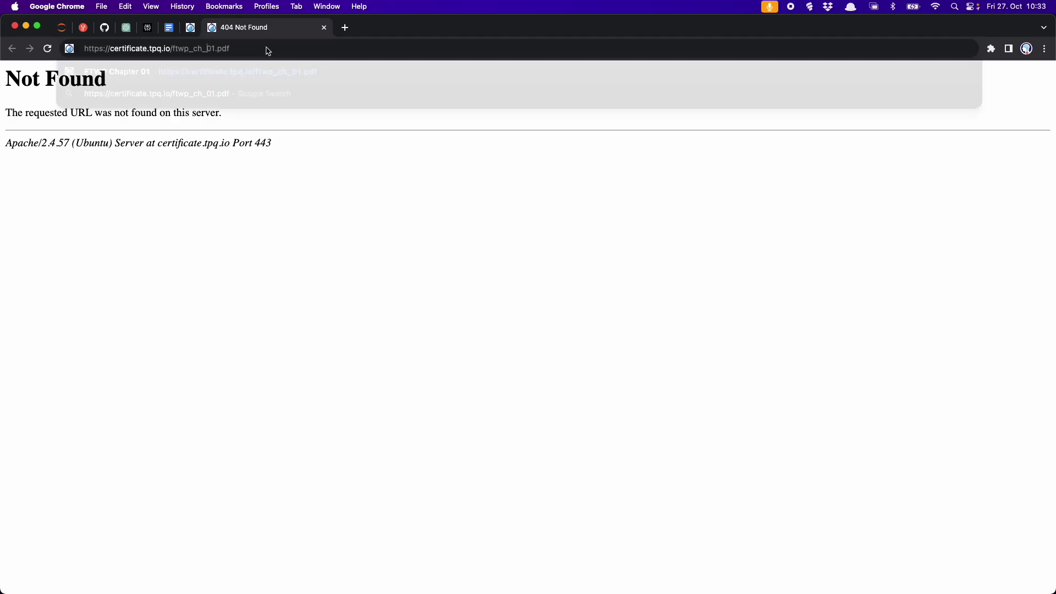
{"action": "key", "text": "Return"}
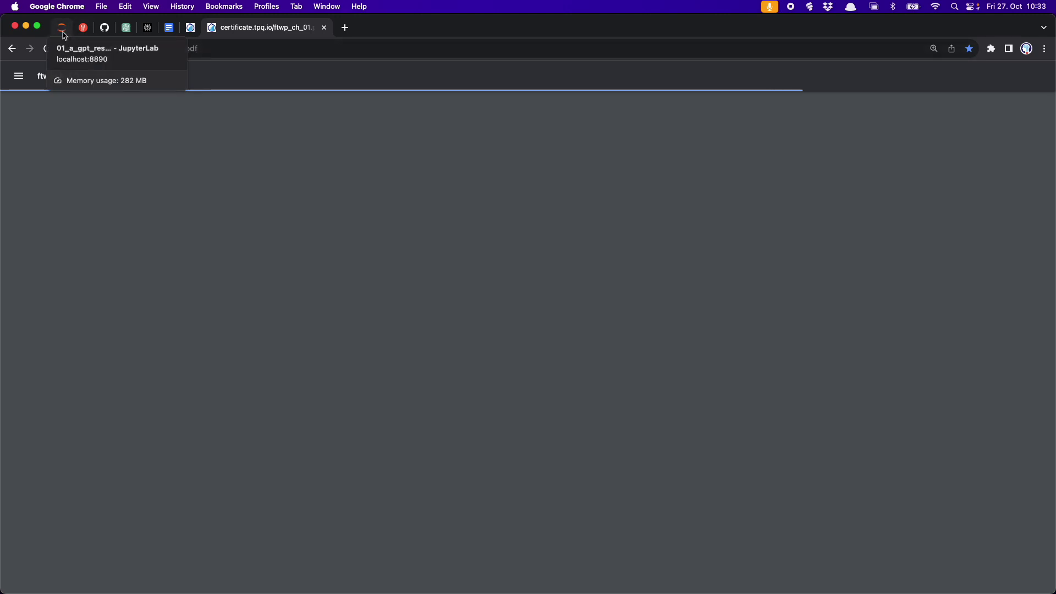
Return to the notebook, retry the ftwp_ch01.pdf link and close the page it opens
{"action": "left_click", "coordinate": [83, 27]}
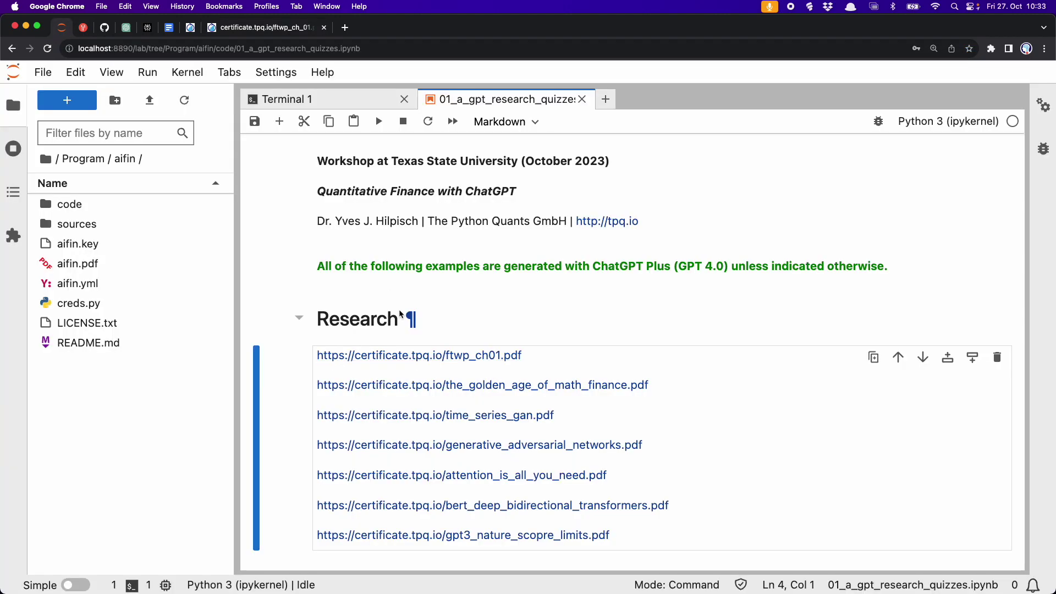
{"action": "left_click", "coordinate": [502, 356]}
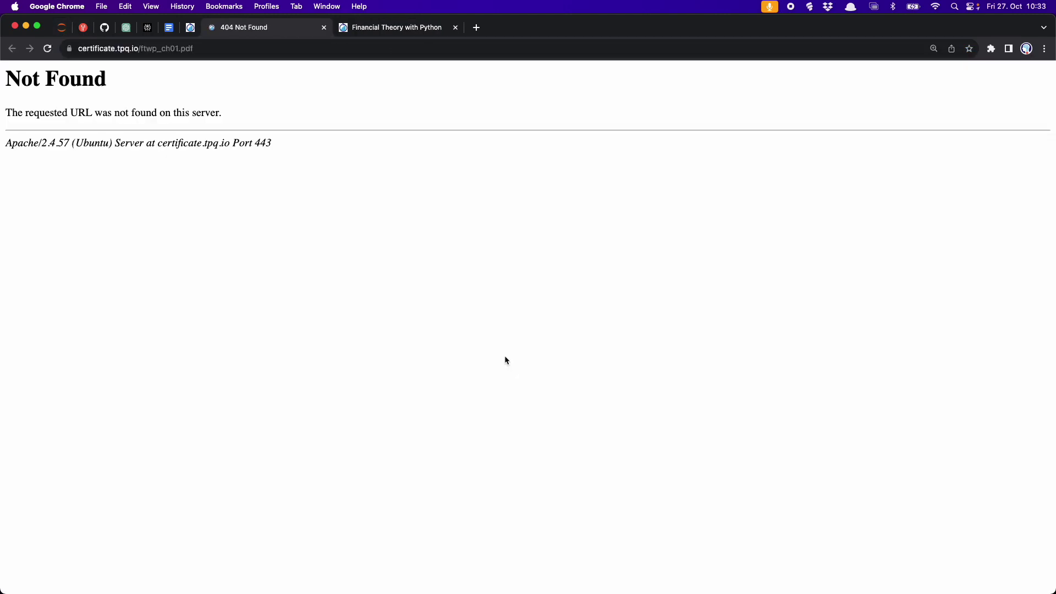
{"action": "left_click", "coordinate": [324, 27]}
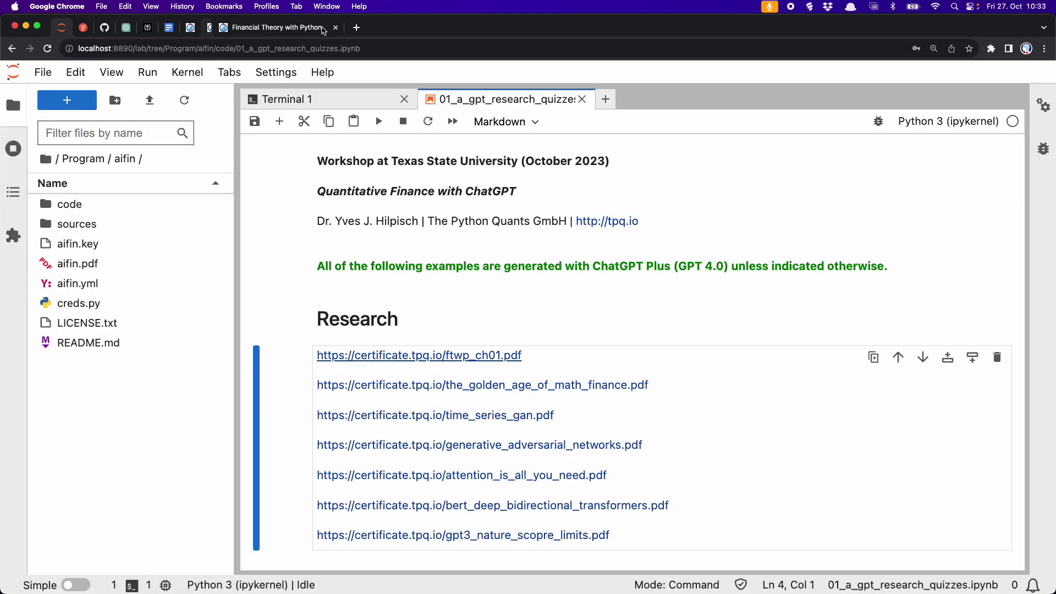
{"action": "double_click", "coordinate": [872, 484]}
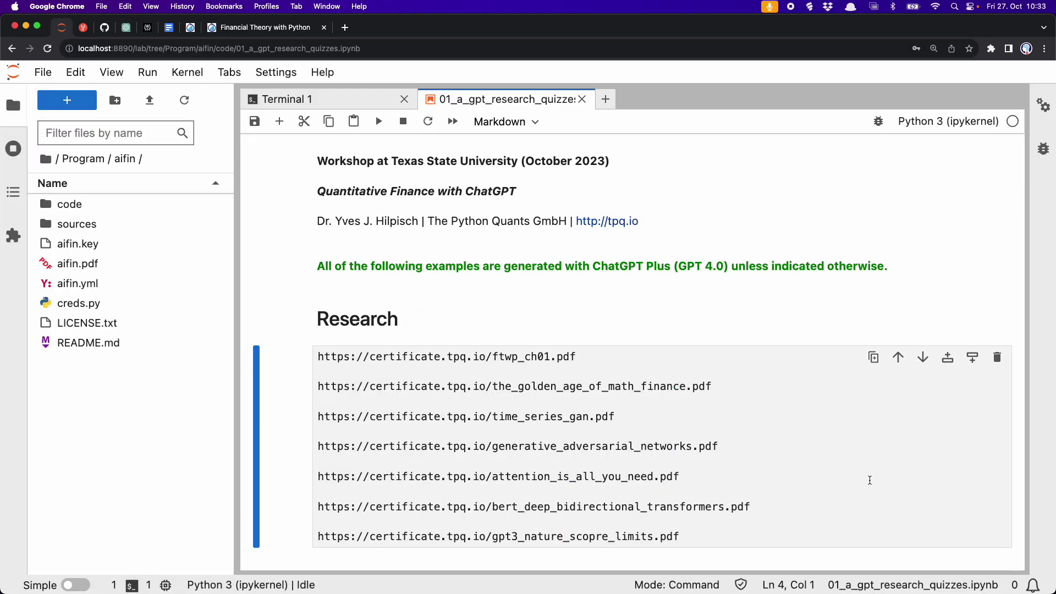
{"action": "left_click", "coordinate": [531, 356]}
{"action": "left_click", "coordinate": [538, 356]}
{"action": "type", "text": "_"}
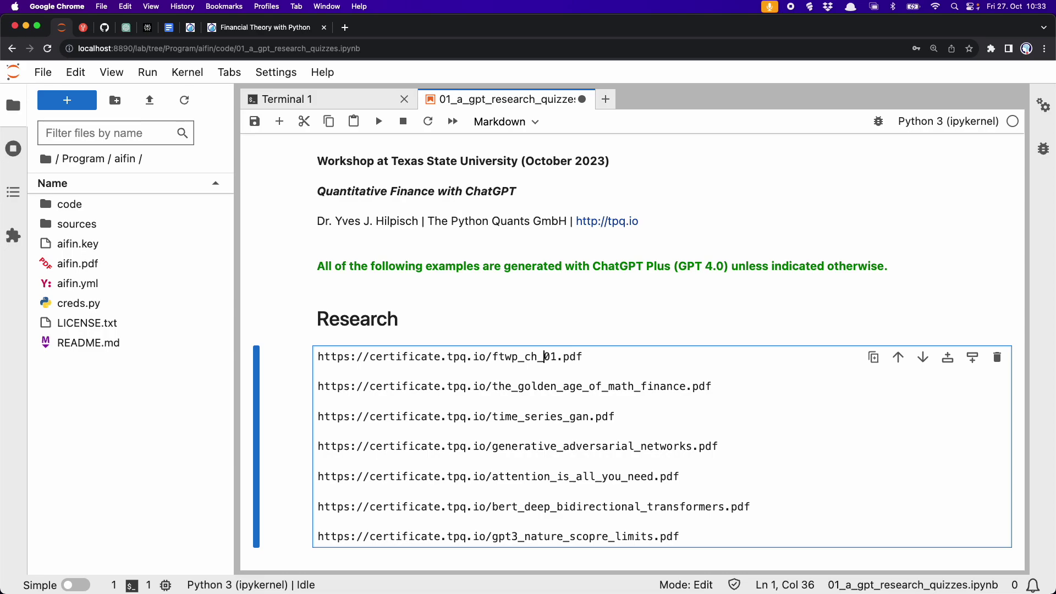
{"action": "key", "text": "shift+Return"}
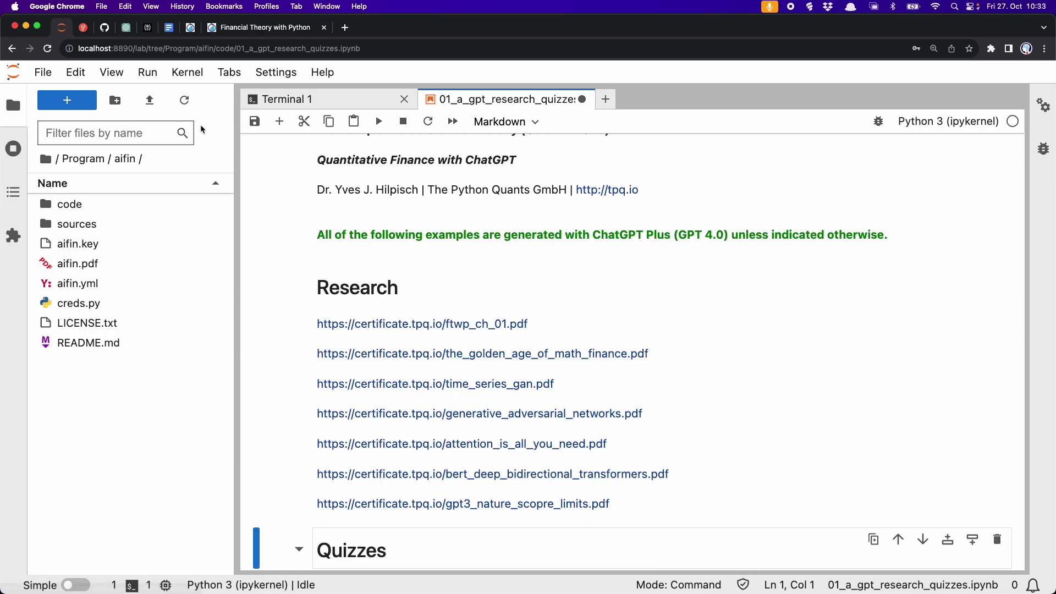
Commit all tracked changes from Terminal 1 with git, using the message 'Link correction.'
{"action": "left_click", "coordinate": [268, 103]}
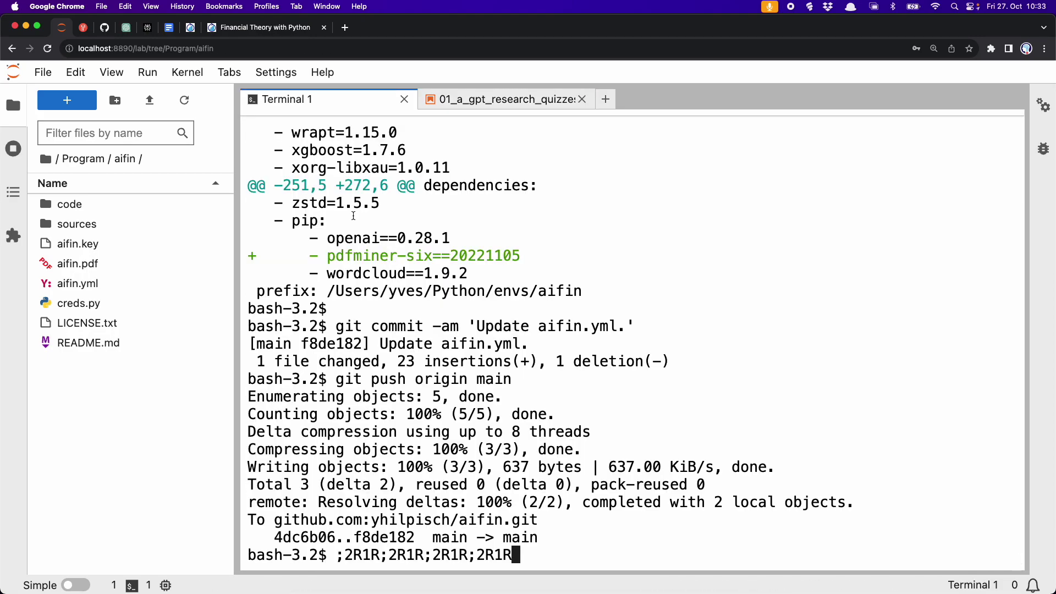
{"action": "key", "text": "Return"}
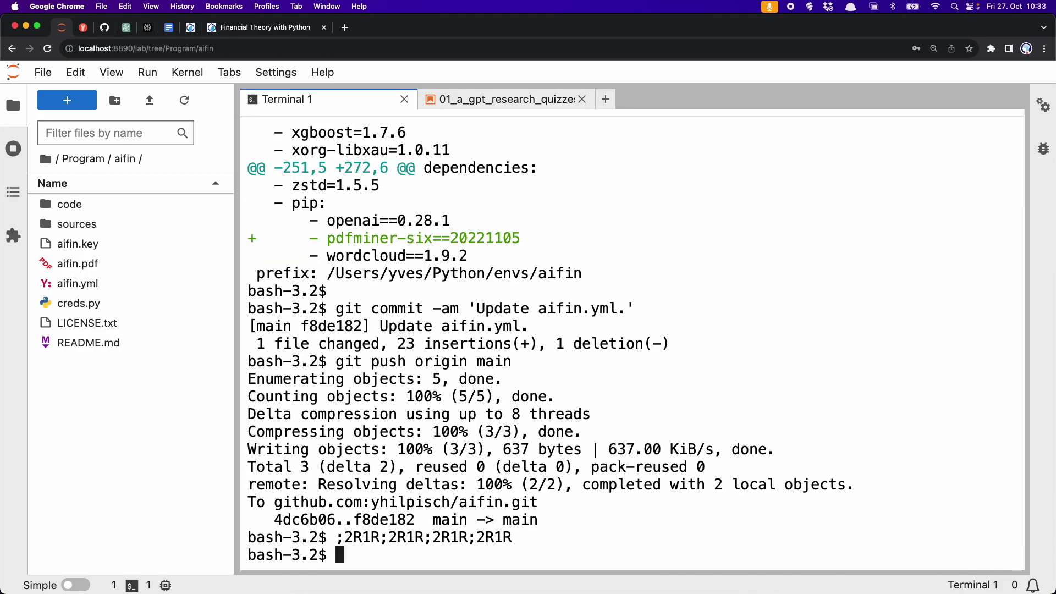
{"action": "type", "text": "git commit"}
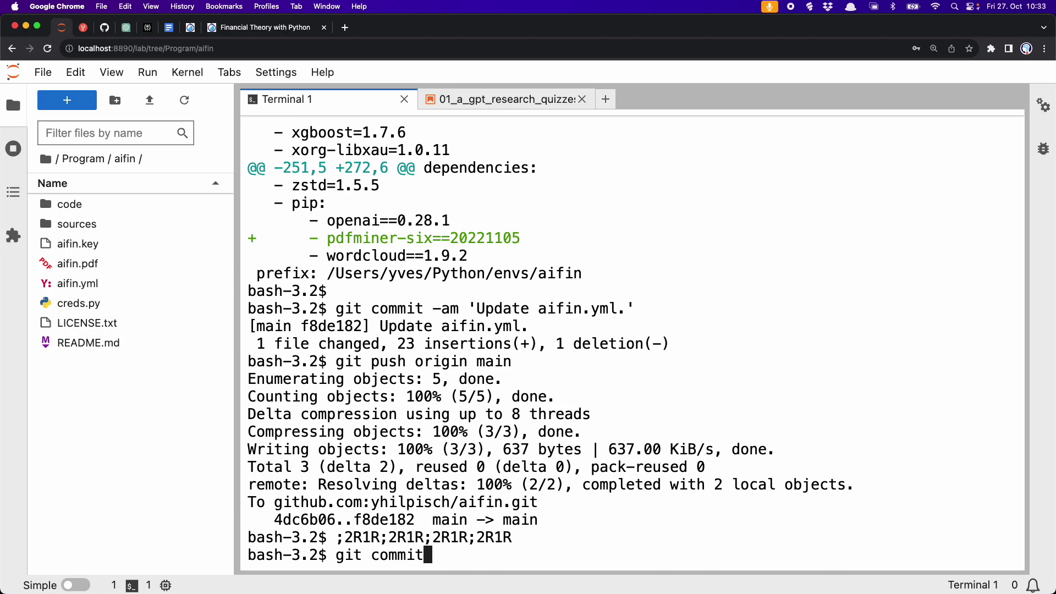
{"action": "type", "text": " -am 'Link"}
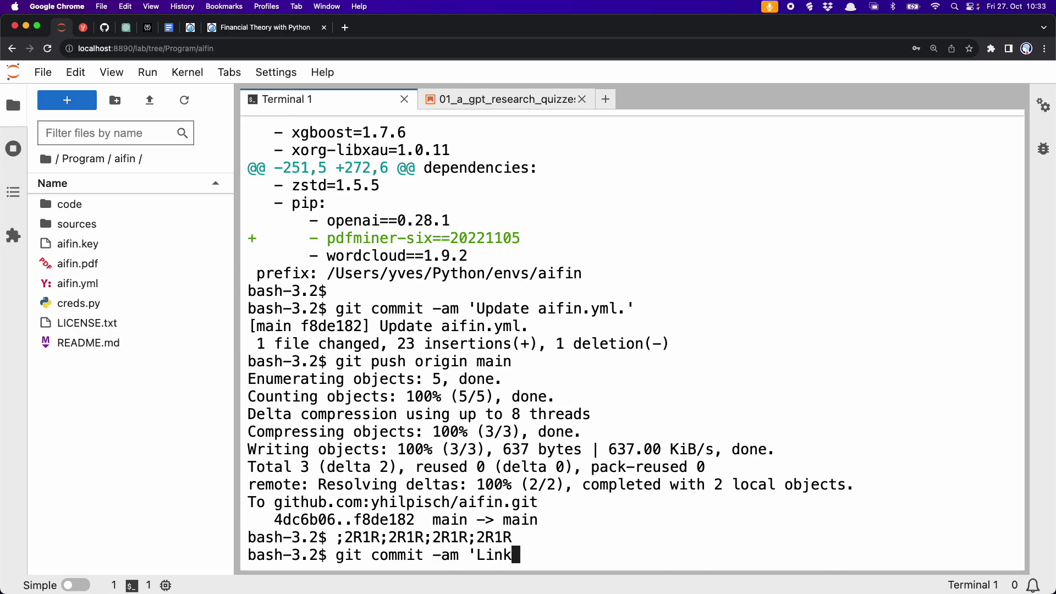
{"action": "type", "text": " correction.'"}
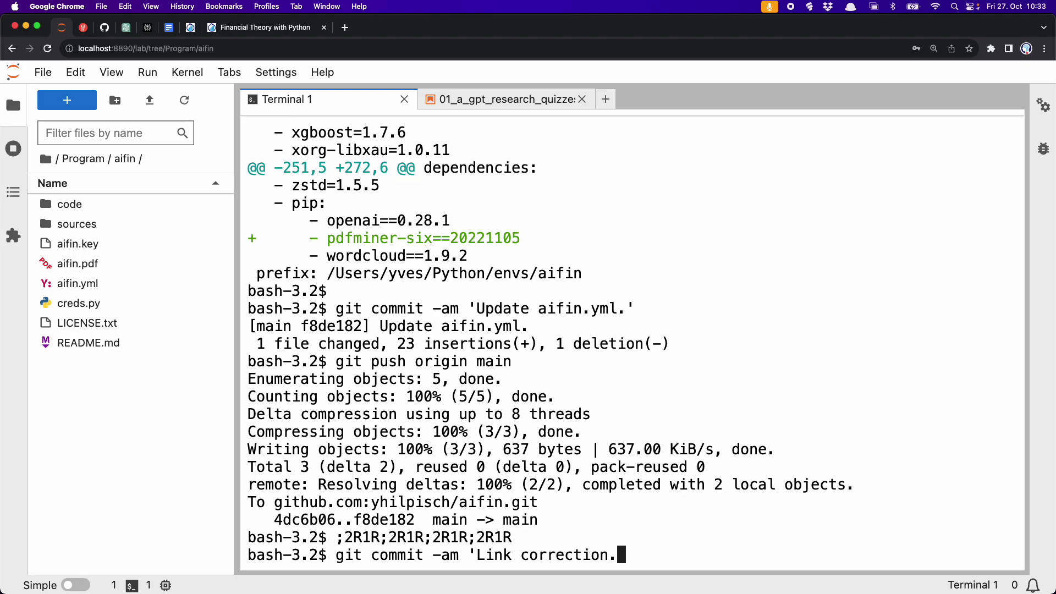
{"action": "key", "text": "Return"}
Push the commit to the remote with git push origin main
{"action": "type", "text": "git p"}
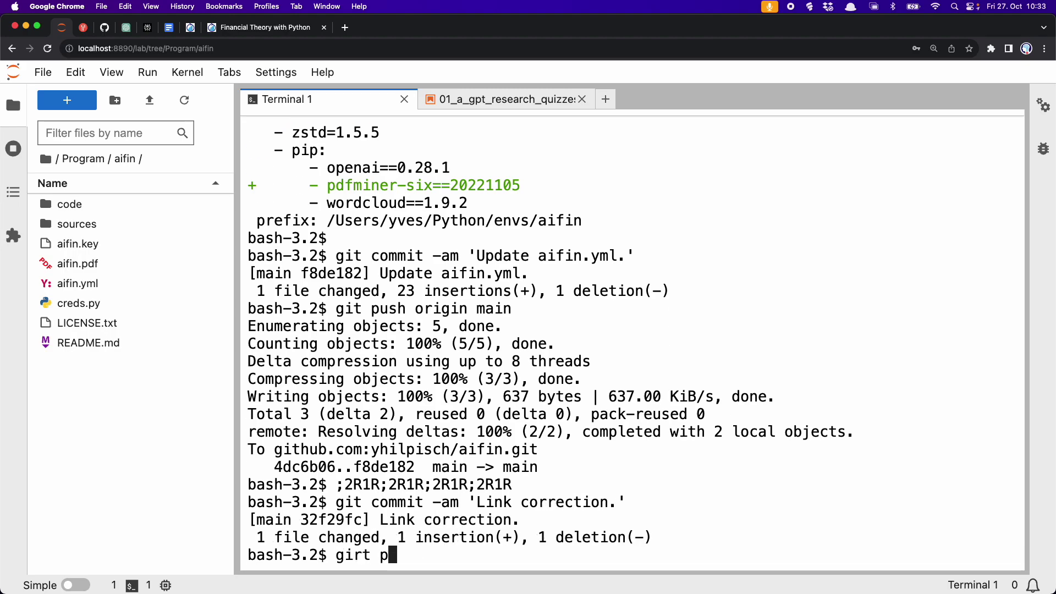
{"action": "key", "text": "BackSpace"}
{"action": "key", "text": "BackSpace"}
{"action": "type", "text": "push "}
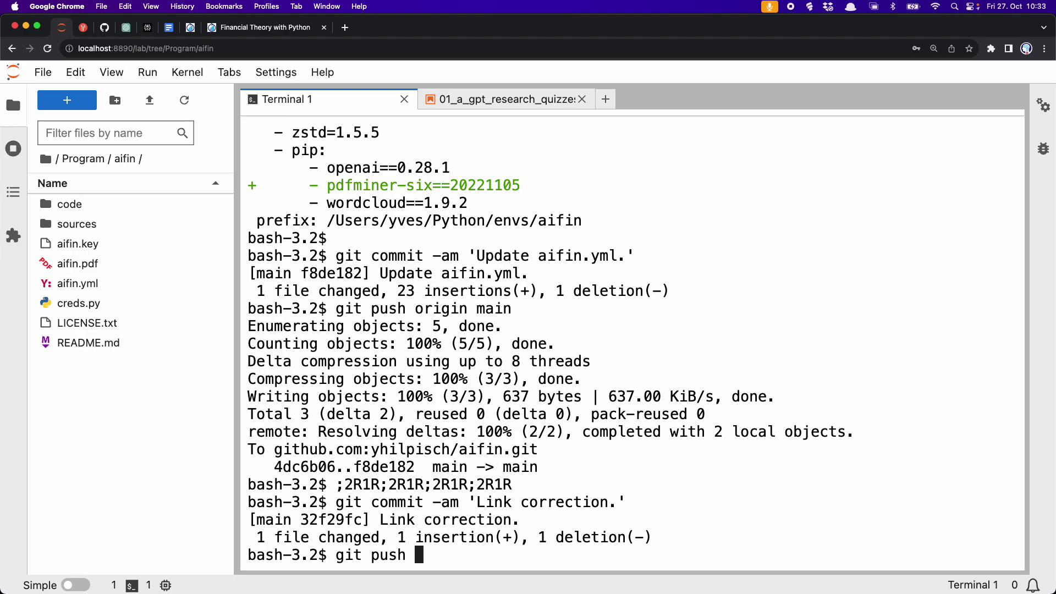
{"action": "type", "text": "origin main"}
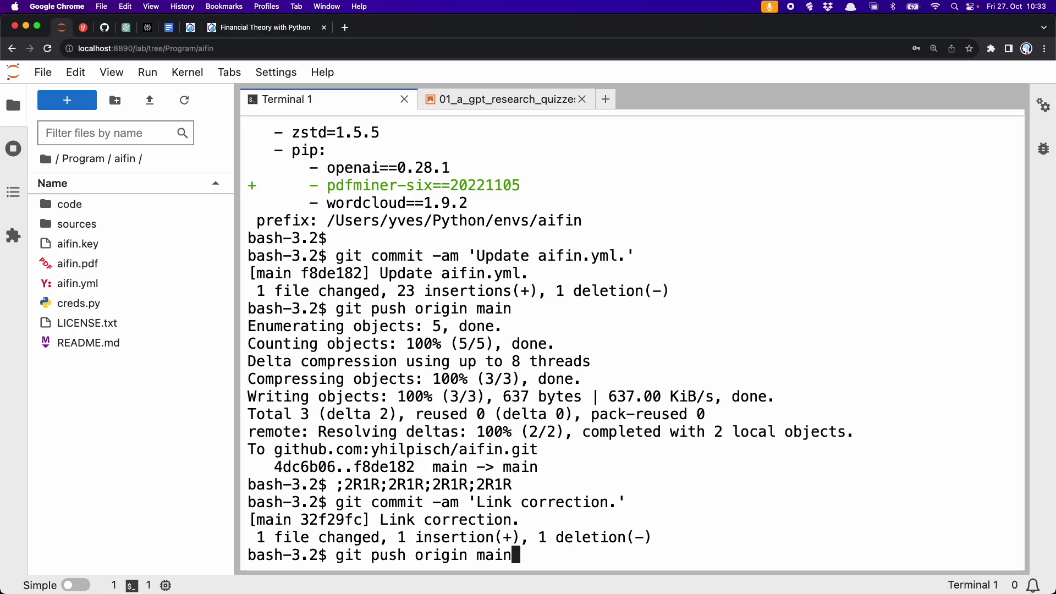
{"action": "key", "text": "Return"}
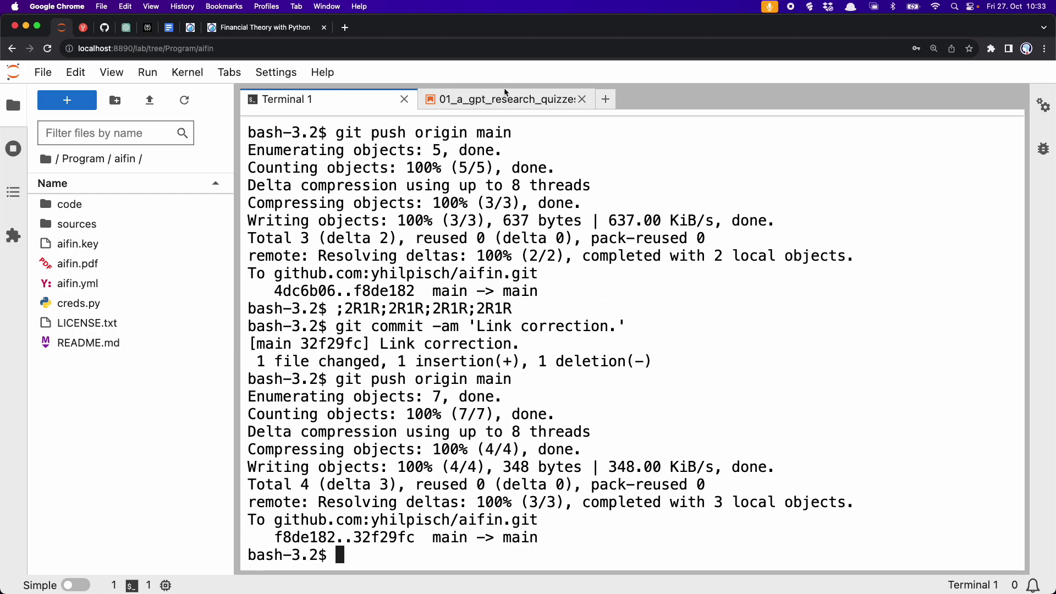
Review the corrected notebook, and open 01_a_gpt_research_quizzes.ipynb from the code folder of the aifin repository on GitHub
{"action": "left_click", "coordinate": [508, 105]}
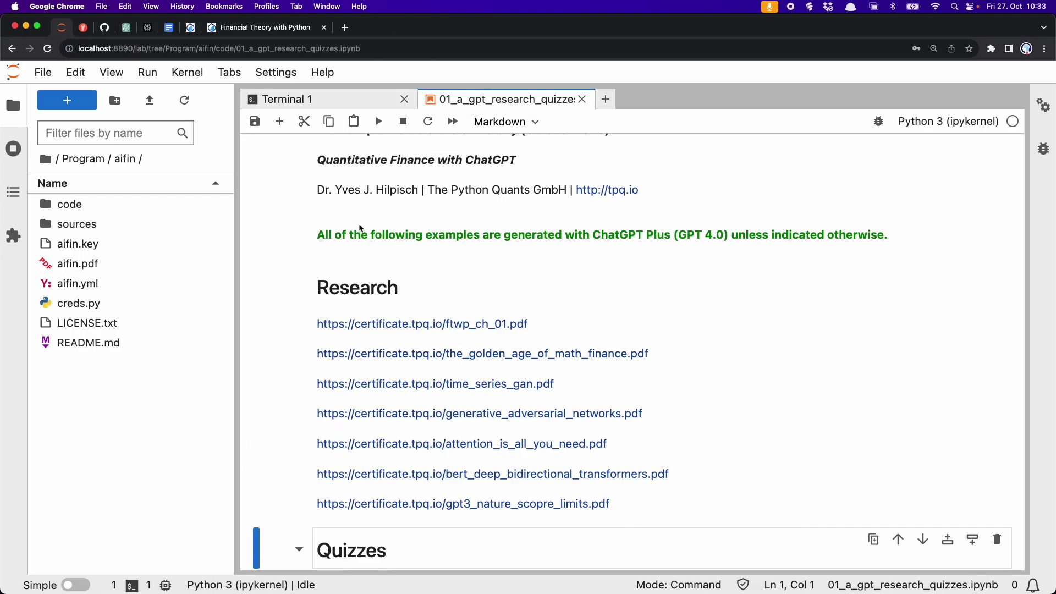
{"action": "left_click", "coordinate": [105, 27]}
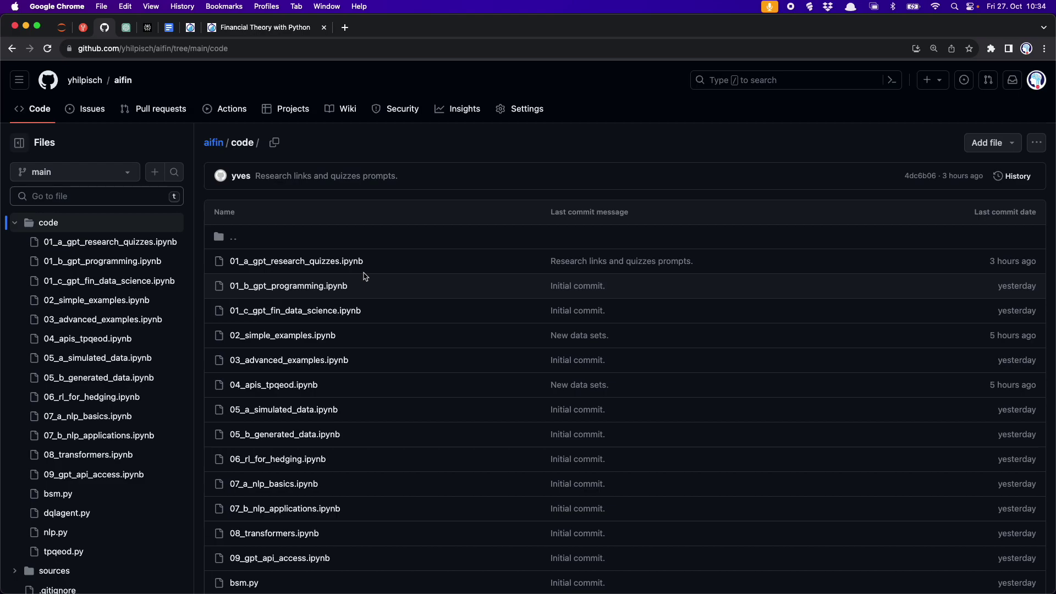
{"action": "left_click", "coordinate": [341, 264]}
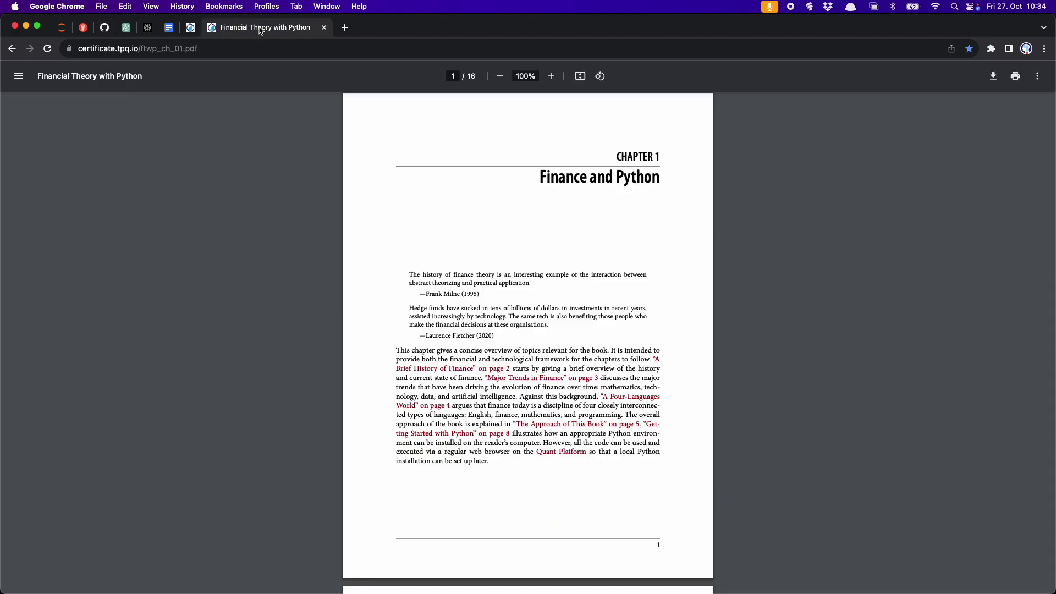
Enlarge the Financial Theory with Python PDF to 175% and skim the chapter from page 1 to page 6
{"action": "key", "text": "super+equal"}
{"action": "key", "text": "super+equal"}
{"action": "key", "text": "super+equal"}
{"action": "key", "text": "super+equal"}
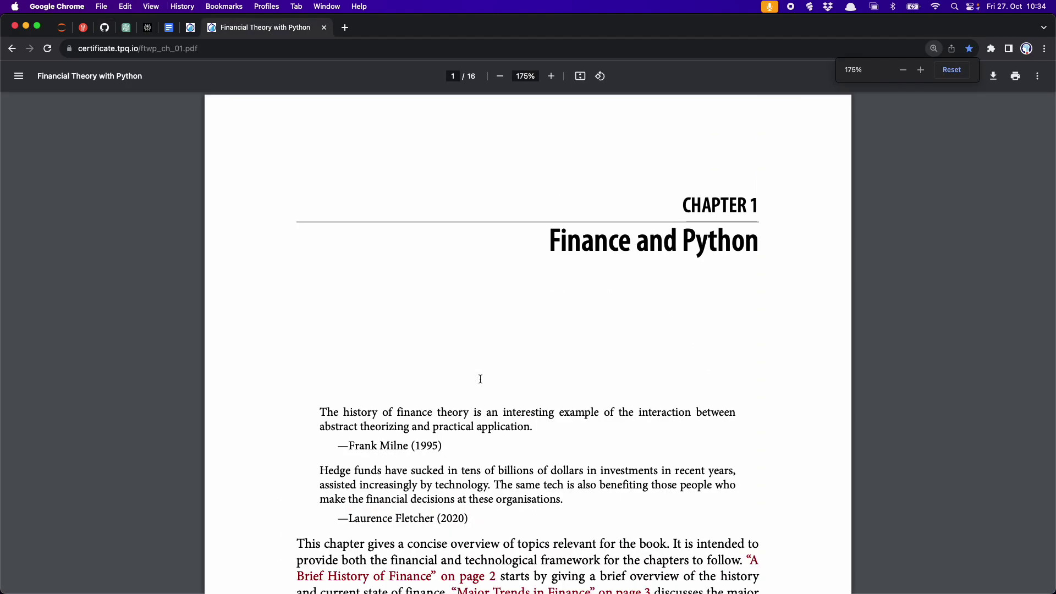
{"action": "scroll", "coordinate": [480, 378], "scroll_direction": "down", "scroll_amount": 7}
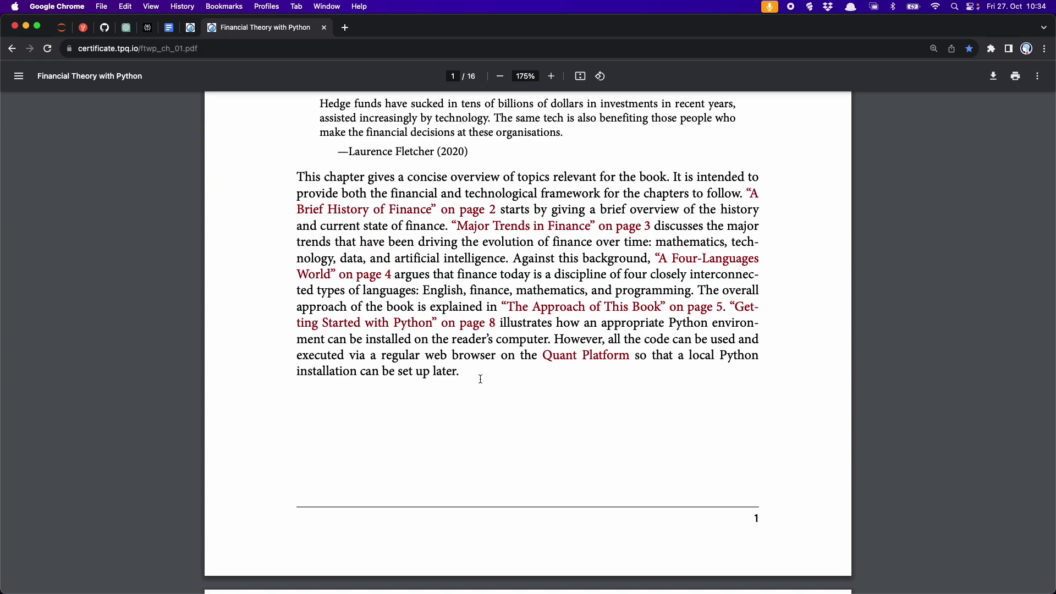
{"action": "scroll", "coordinate": [480, 379], "scroll_direction": "down", "scroll_amount": 17}
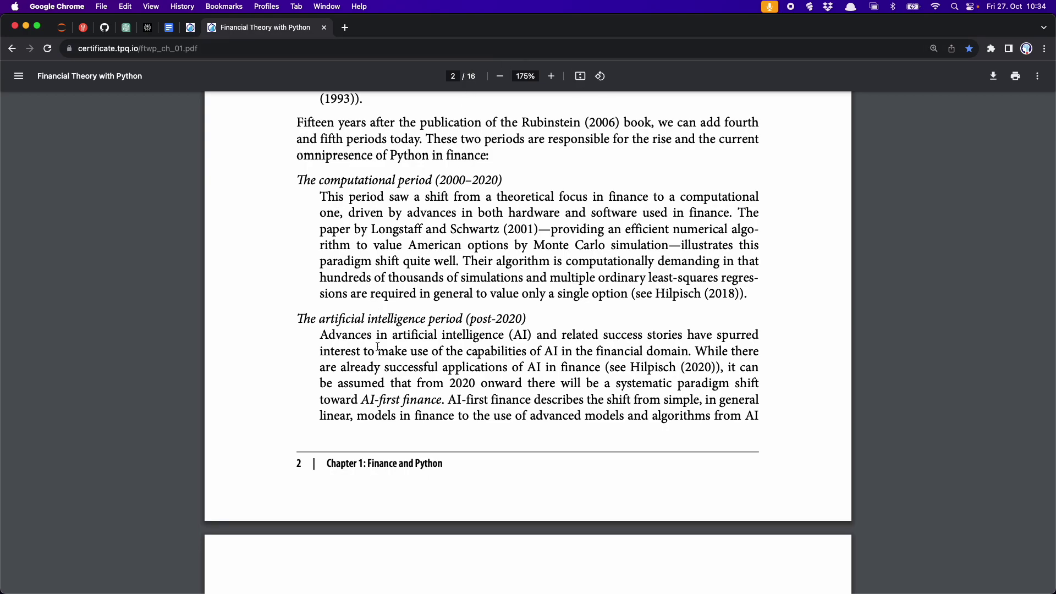
{"action": "scroll", "coordinate": [384, 383], "scroll_direction": "down", "scroll_amount": 20}
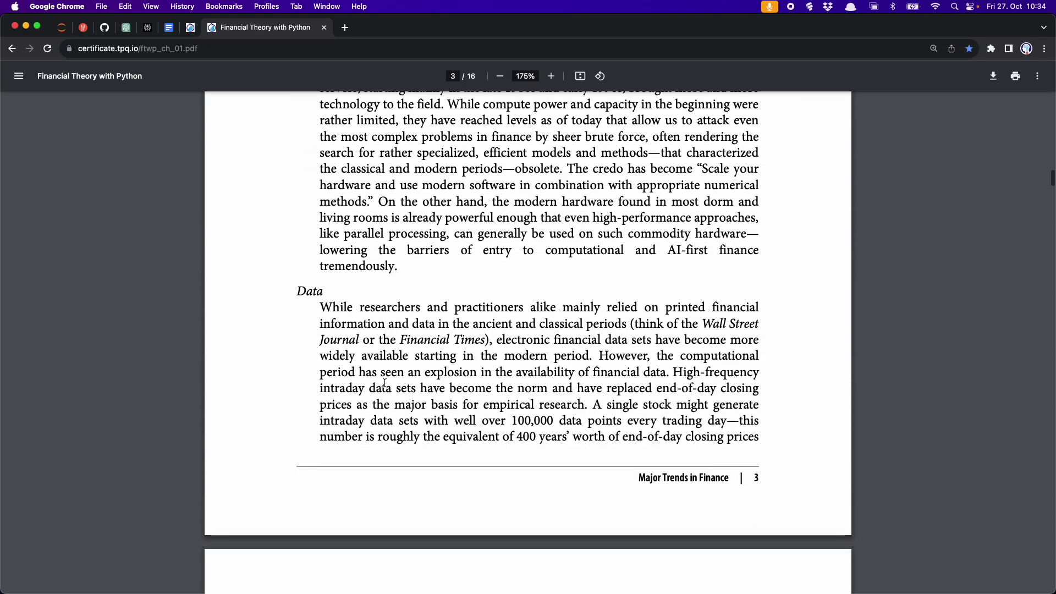
{"action": "scroll", "coordinate": [384, 383], "scroll_direction": "down", "scroll_amount": 20}
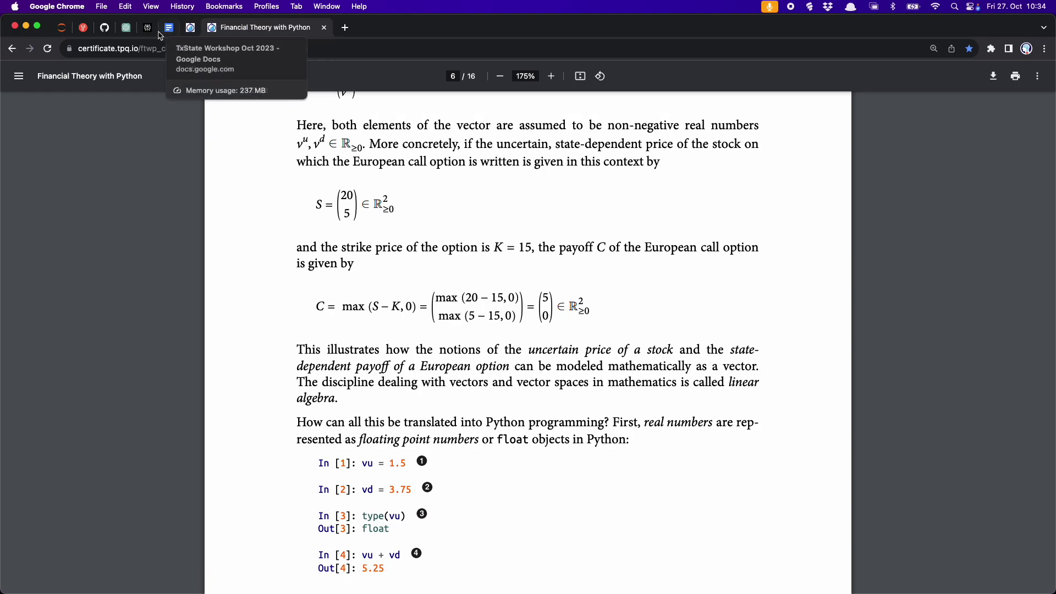
Look at the open ChatGPT conversation with its text enlarged, and return to the Financial Theory with Python PDF
{"action": "left_click", "coordinate": [128, 32]}
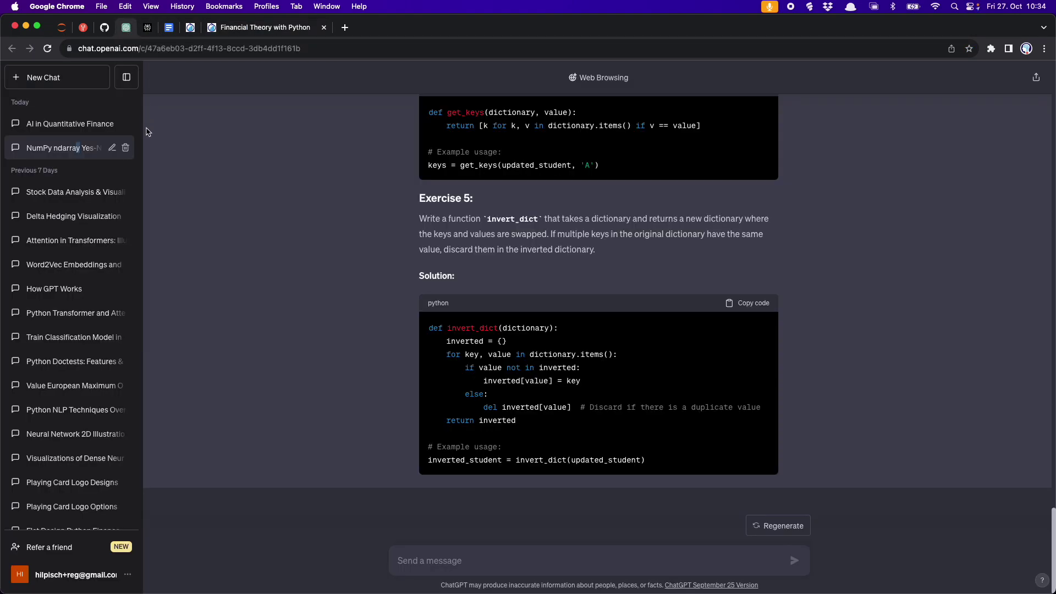
{"action": "key", "text": "super+equal"}
{"action": "key", "text": "super+equal"}
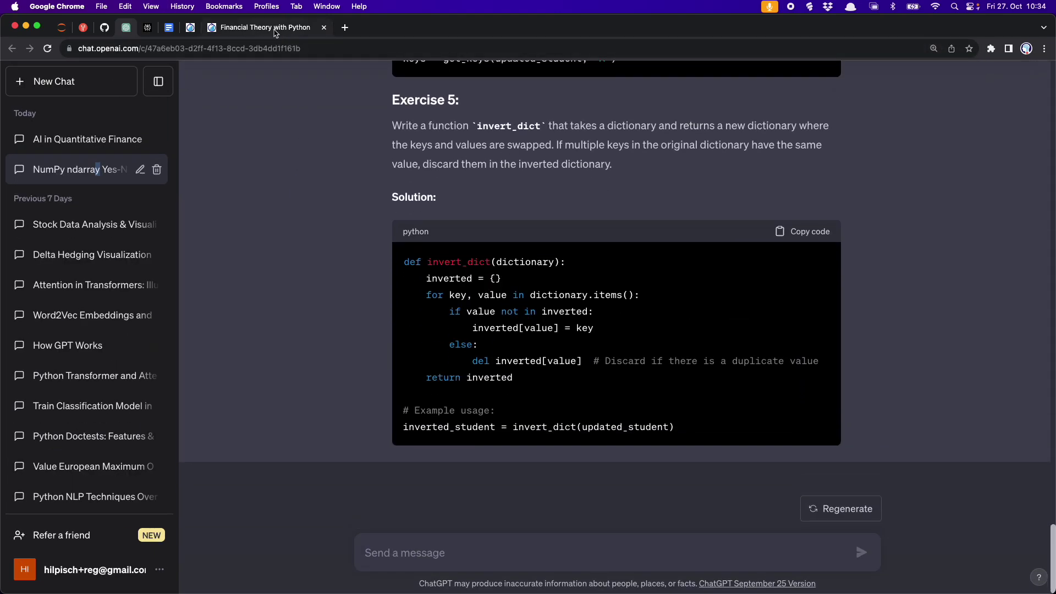
{"action": "left_click", "coordinate": [264, 28]}
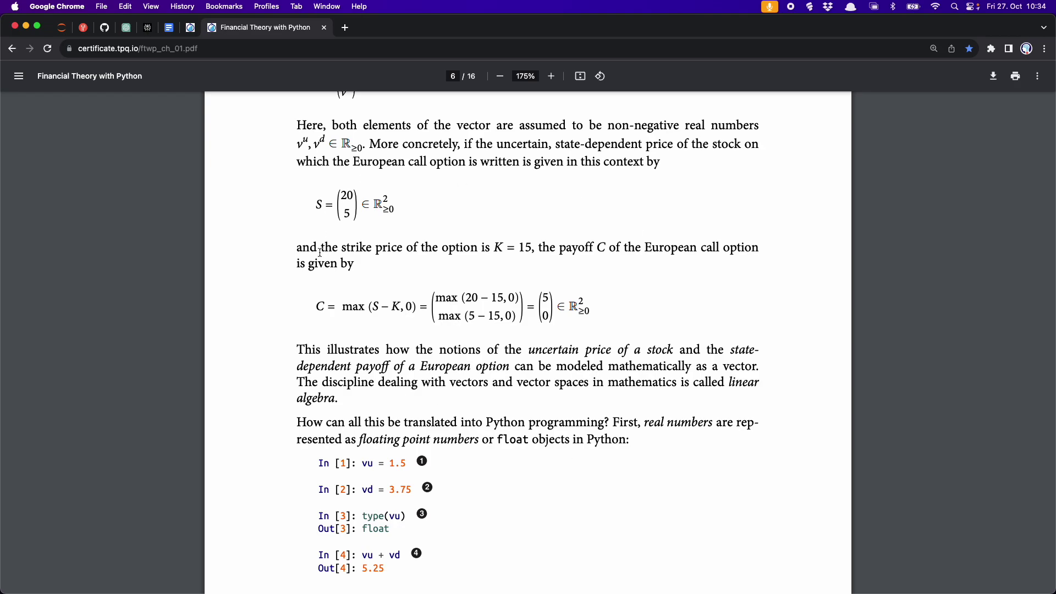
Give the ChatGPT Glarity-Summarize extension access to the PDF's site and reload the page
{"action": "left_click", "coordinate": [990, 49]}
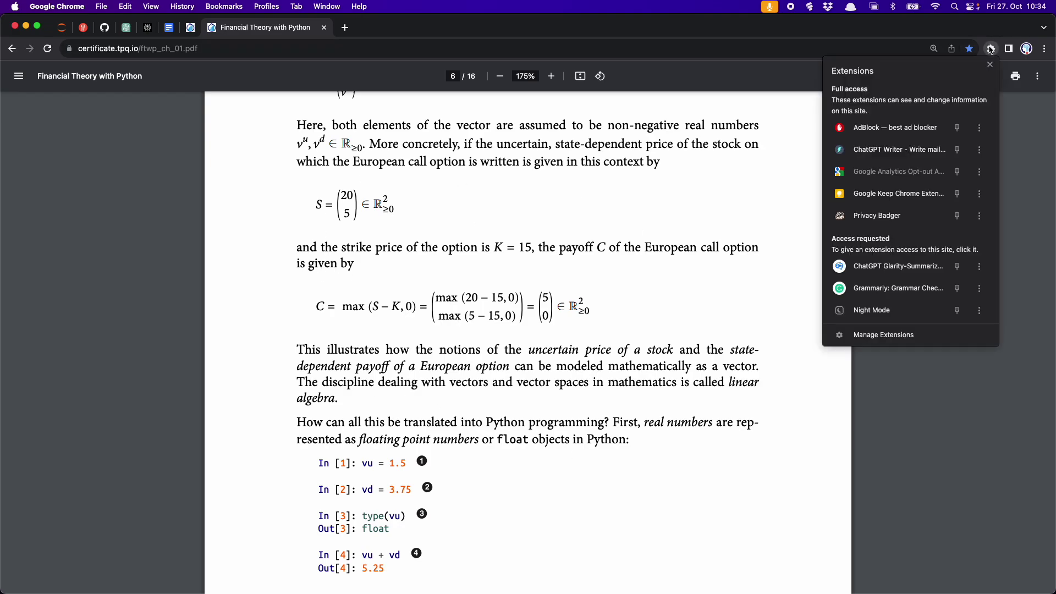
{"action": "left_click", "coordinate": [893, 267]}
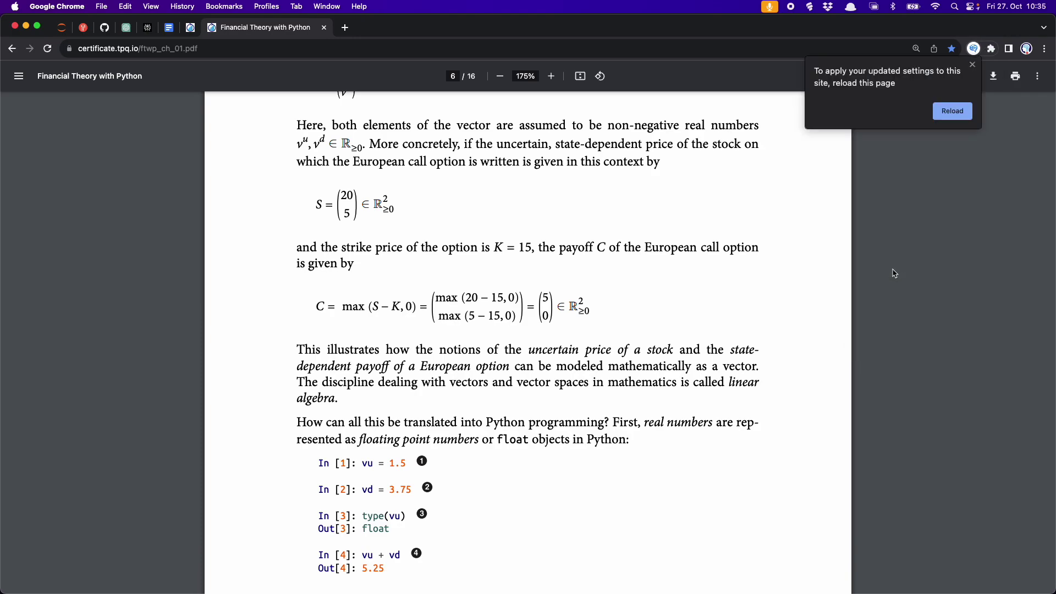
{"action": "left_click", "coordinate": [954, 113]}
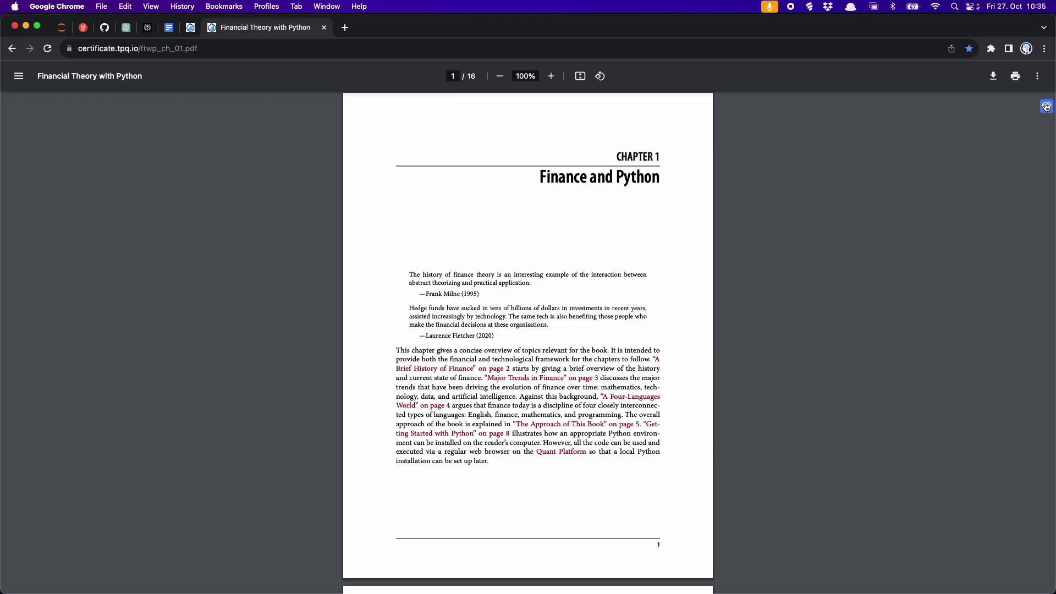
Generate a Glarity summary of the chapter PDF and enlarge the document in the Glarity viewer to 160%
{"action": "key", "text": "super+equal"}
{"action": "key", "text": "super+equal"}
{"action": "key", "text": "super+equal"}
{"action": "key", "text": "super+equal"}
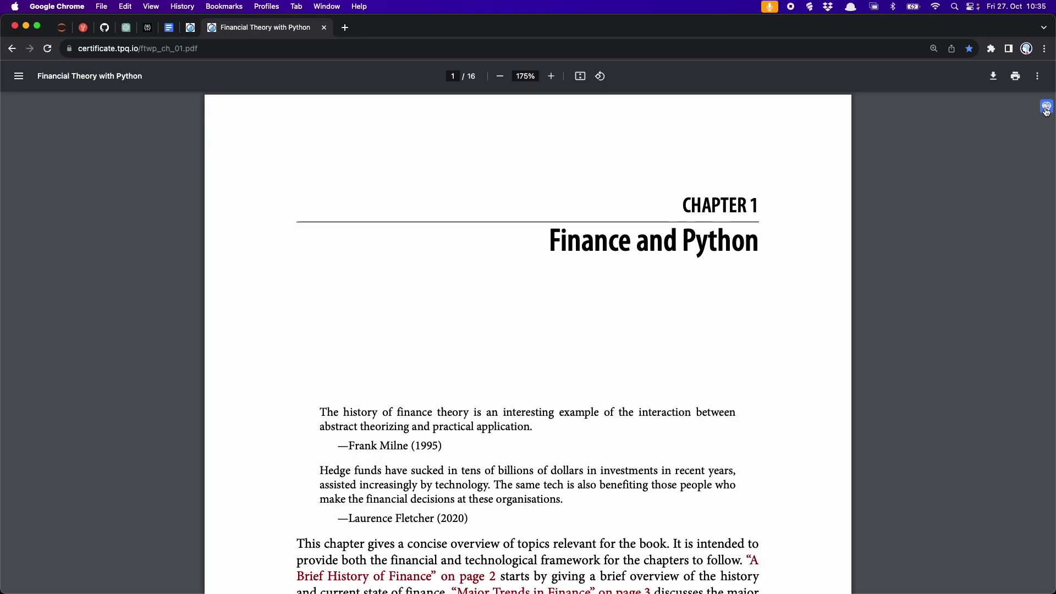
{"action": "left_click", "coordinate": [1046, 108]}
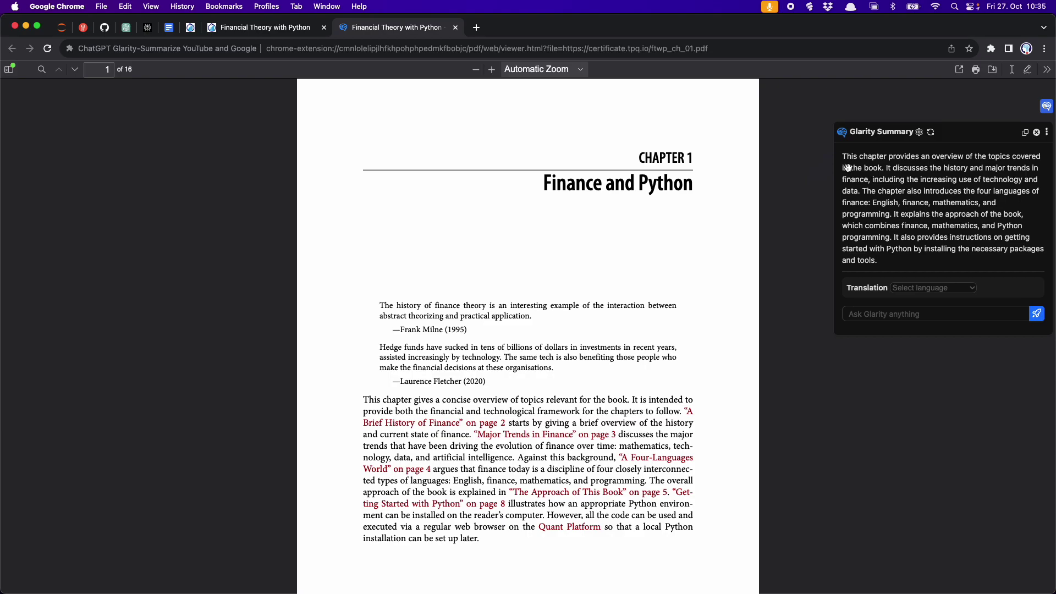
{"action": "key", "text": "super+equal"}
{"action": "key", "text": "super+equal"}
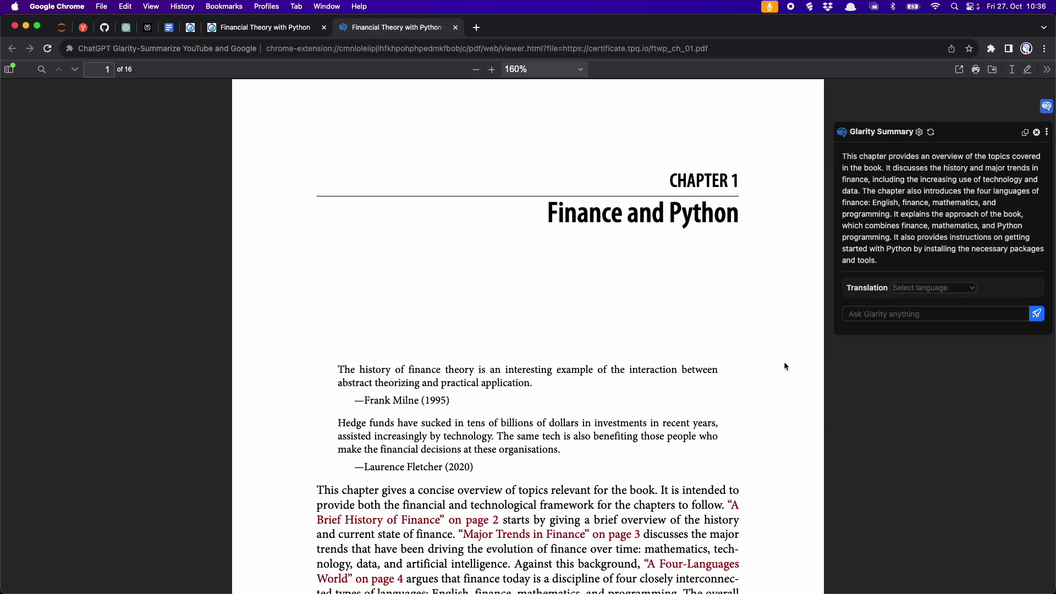
Ask Glarity "What financial topics are mentioned in the chapter."
{"action": "left_click", "coordinate": [866, 315]}
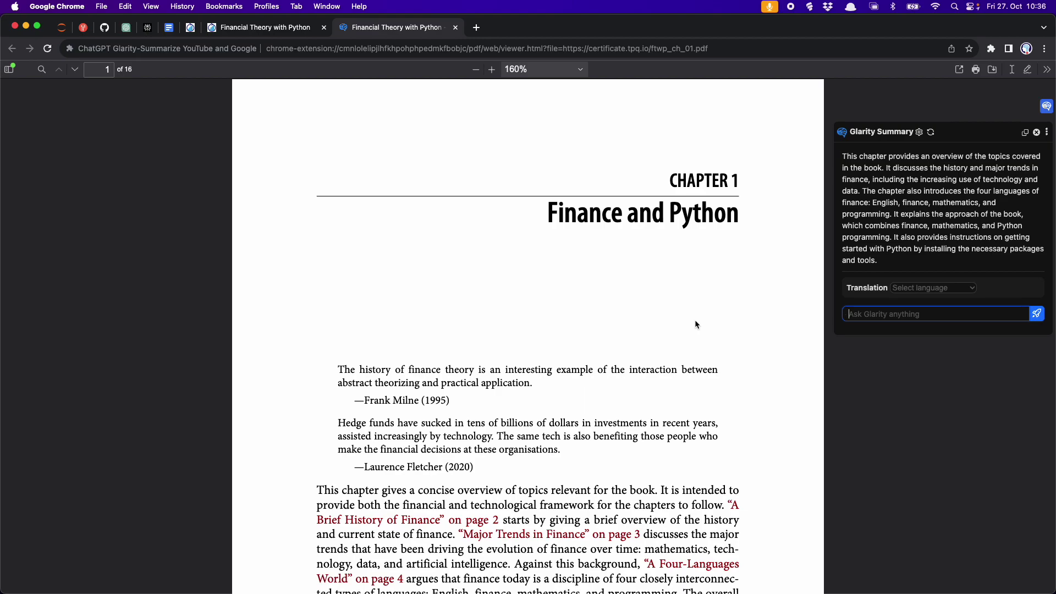
{"action": "type", "text": "What financvial"}
{"action": "key", "text": "BackSpace"}
{"action": "key", "text": "BackSpace"}
{"action": "type", "text": "ial topics are mentioned in the "}
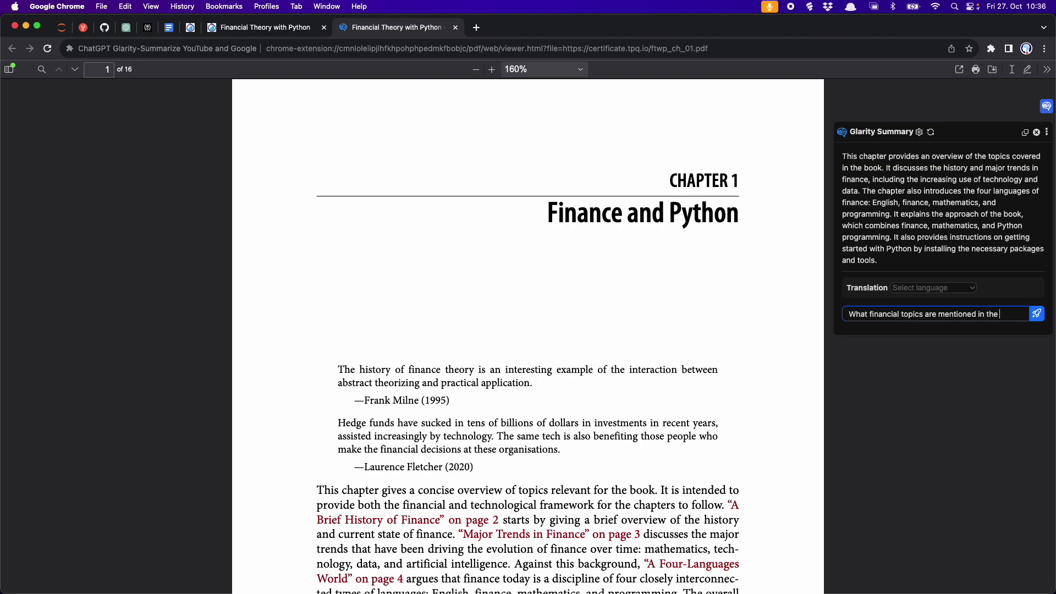
{"action": "type", "text": "chapter."}
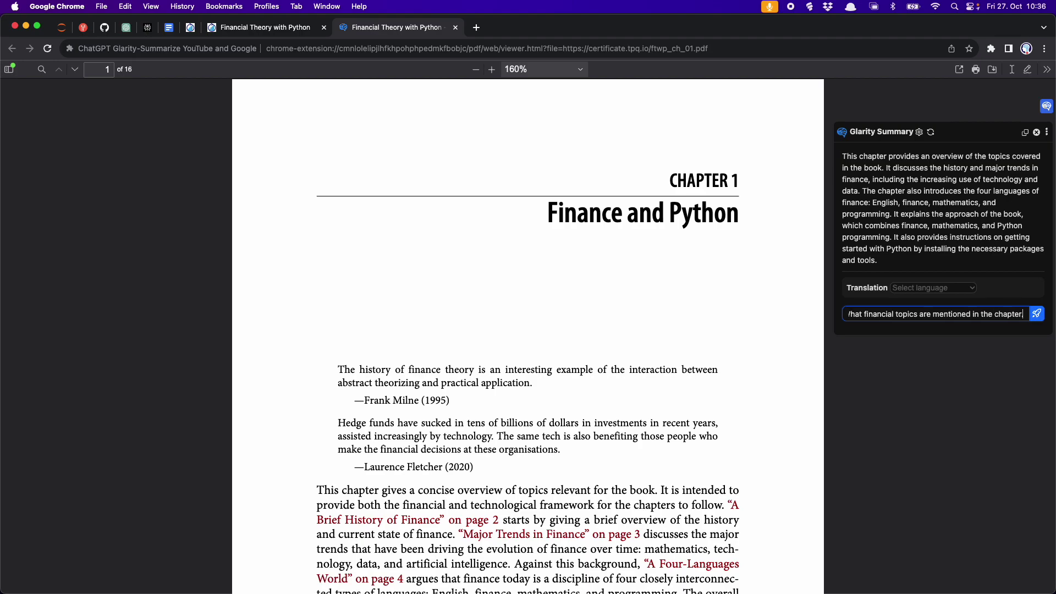
{"action": "key", "text": "Return"}
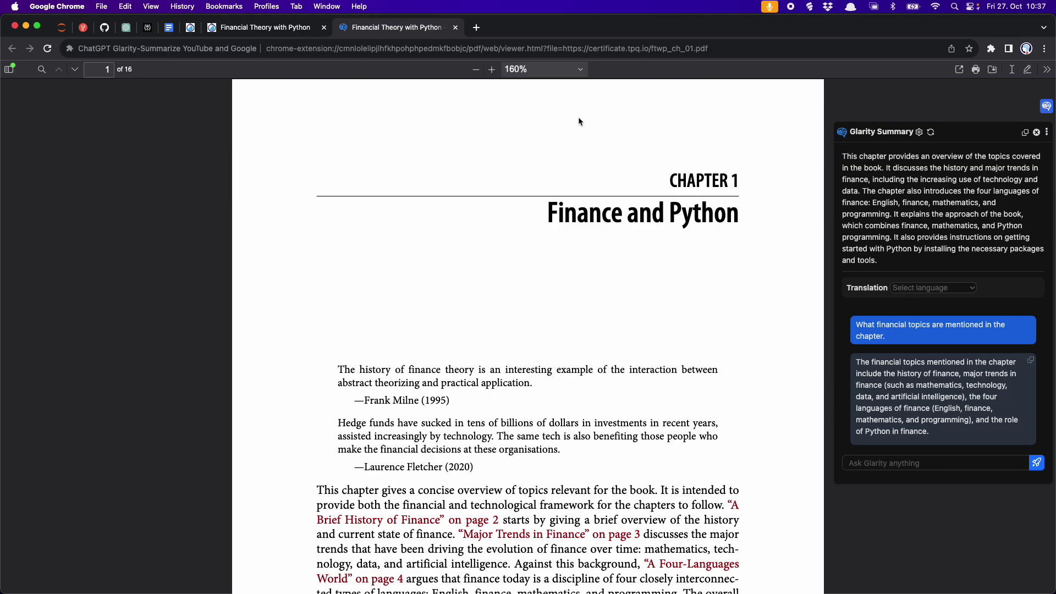
Open youtube.com in a new browser tab and browse the recommended videos on its home page
{"action": "left_click", "coordinate": [475, 27]}
{"action": "type", "text": "youtube.com"}
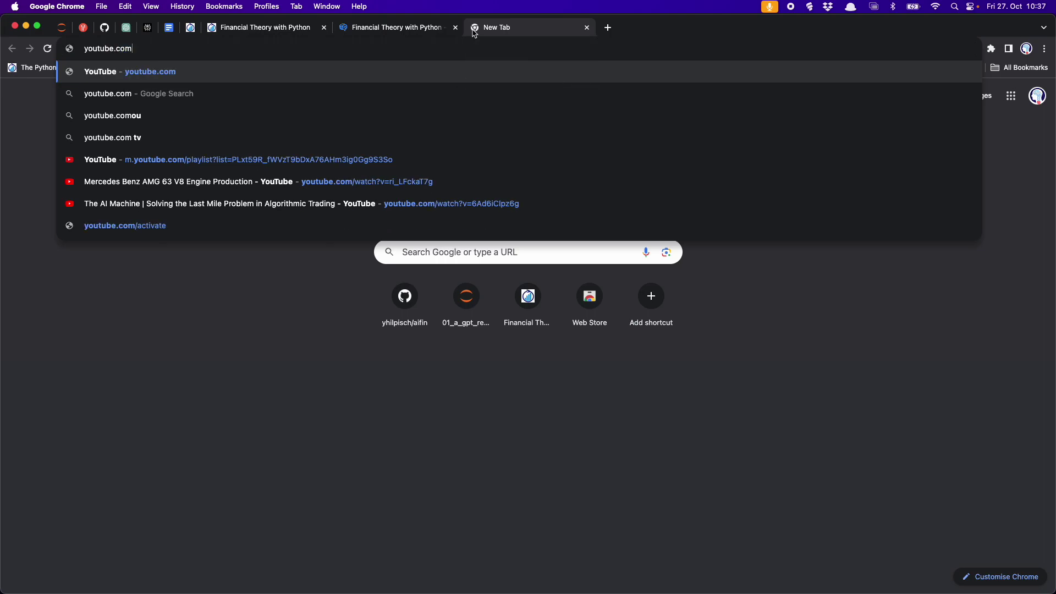
{"action": "key", "text": "Return"}
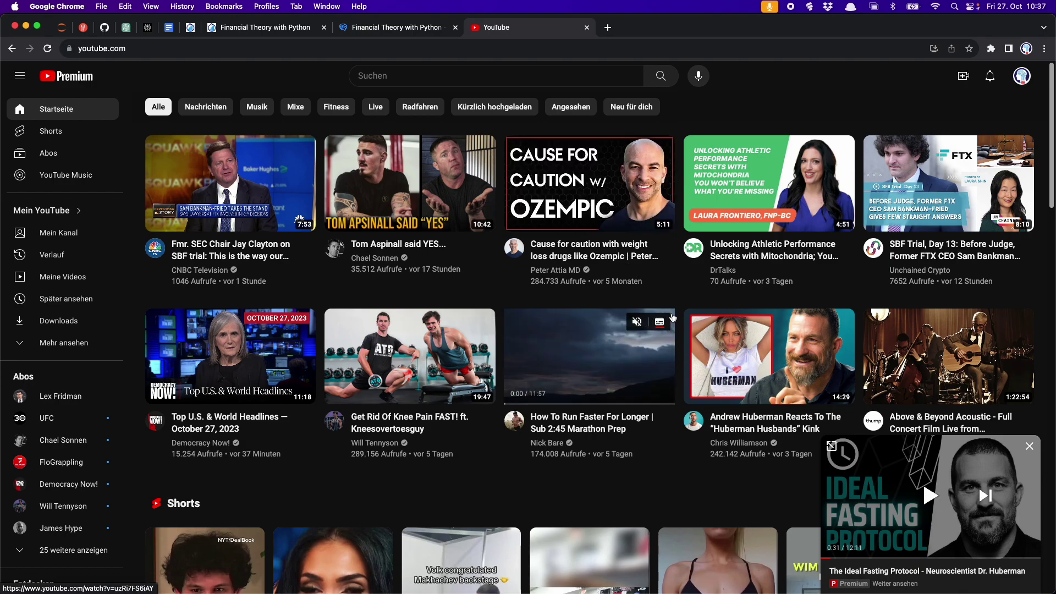
{"action": "scroll", "coordinate": [735, 325], "scroll_direction": "down", "scroll_amount": 8}
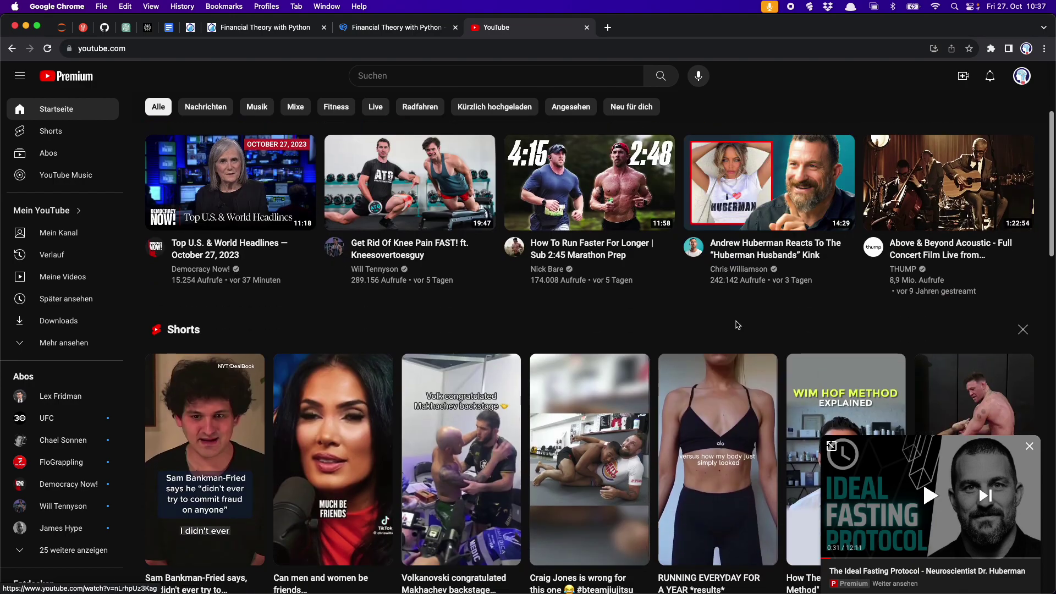
{"action": "scroll", "coordinate": [737, 326], "scroll_direction": "down", "scroll_amount": 3}
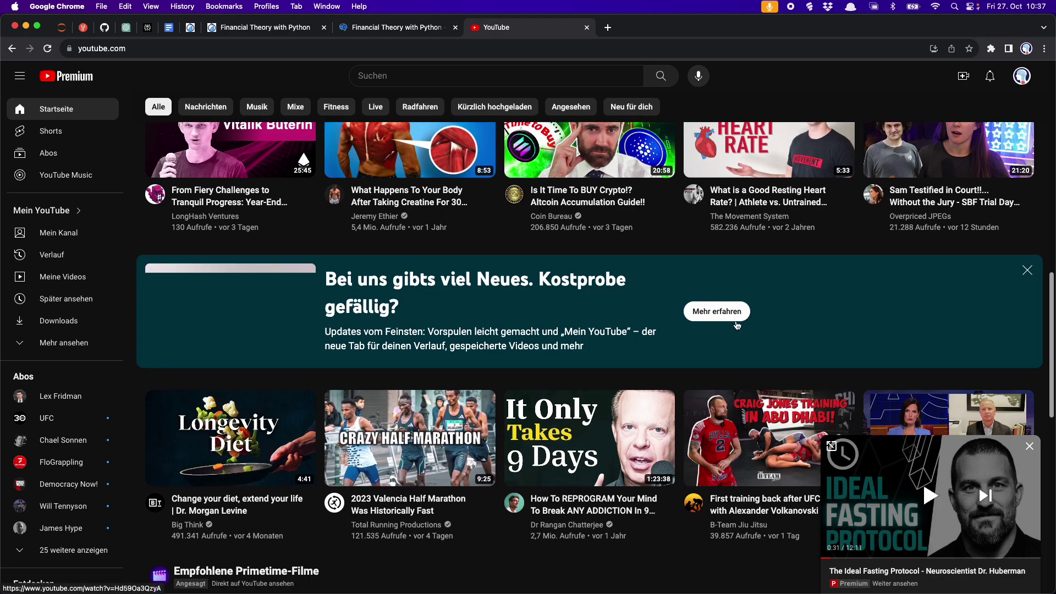
{"action": "scroll", "coordinate": [737, 325], "scroll_direction": "down", "scroll_amount": 3}
{"action": "scroll", "coordinate": [736, 326], "scroll_direction": "down", "scroll_amount": 1}
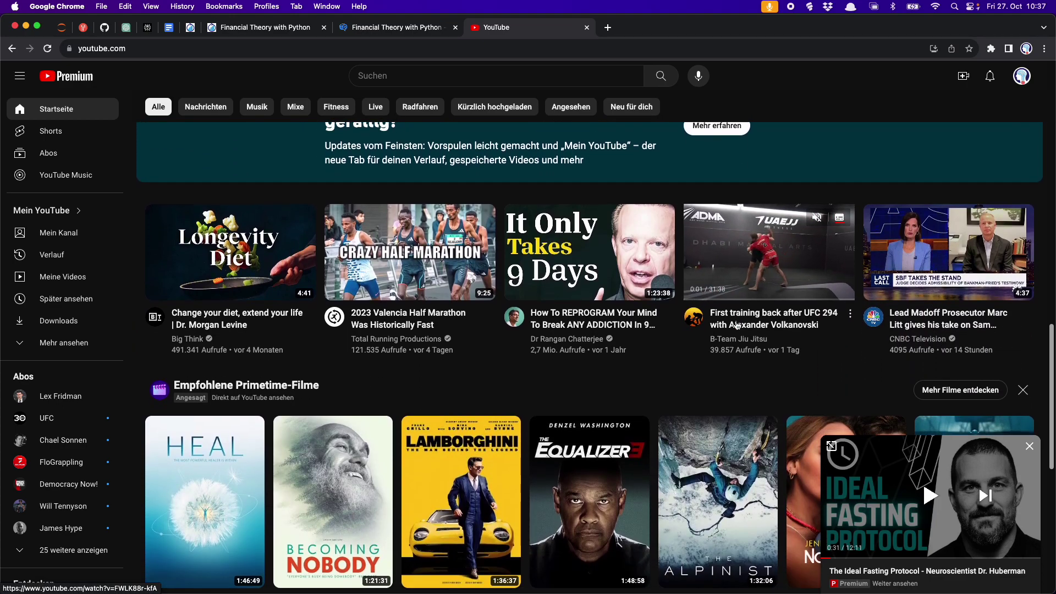
{"action": "mouse_move", "coordinate": [583, 265]}
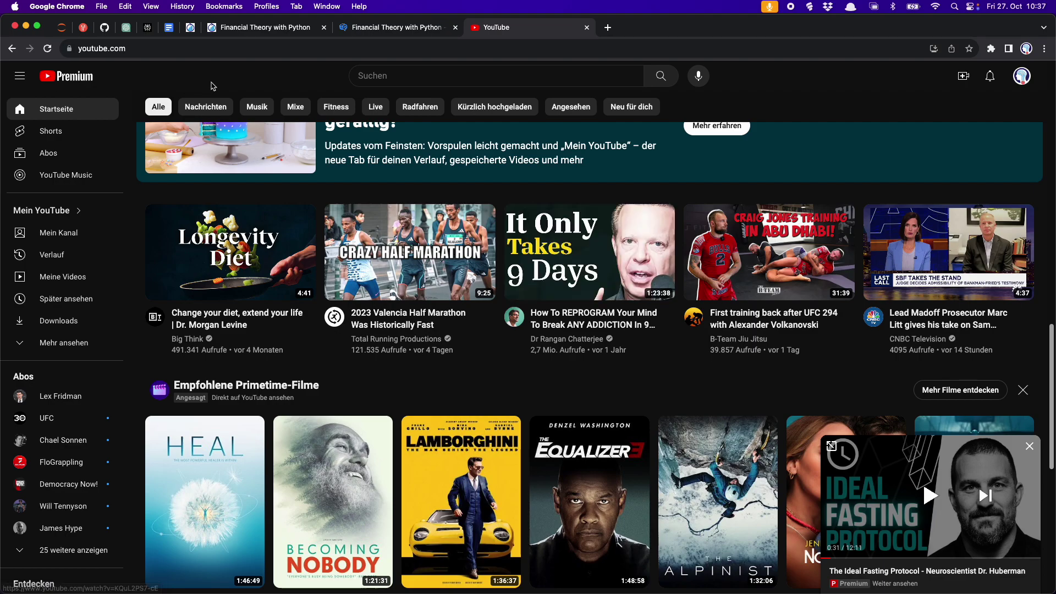
Search YouTube for "andrew huberman"
{"action": "left_click", "coordinate": [468, 81]}
{"action": "type", "text": "andr"}
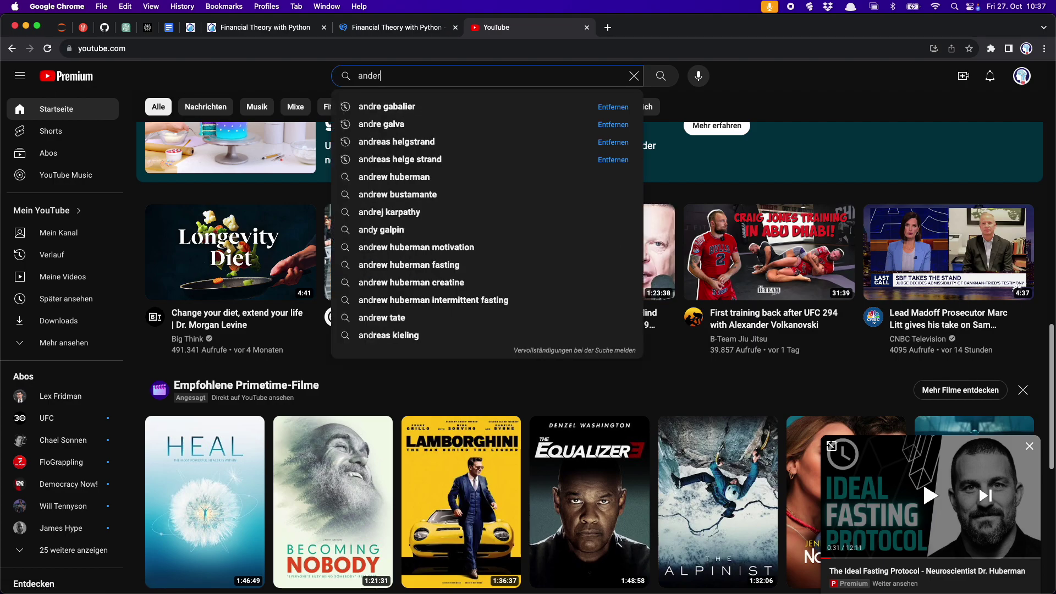
{"action": "key", "text": "BackSpace"}
{"action": "type", "text": "e"}
{"action": "key", "text": "BackSpace"}
{"action": "type", "text": "re"}
{"action": "type", "text": "hub"}
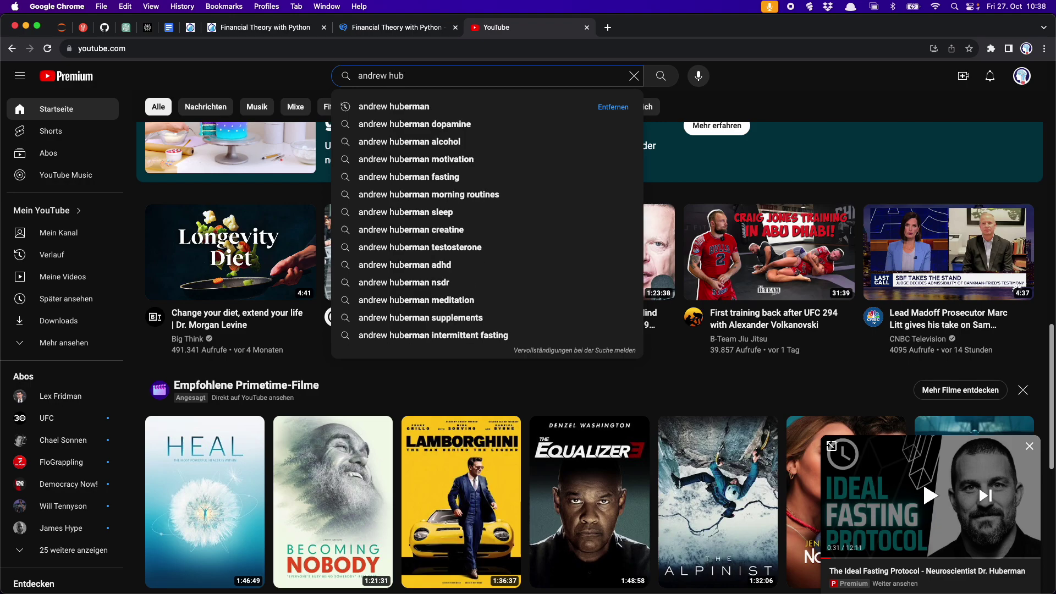
{"action": "type", "text": "erman"}
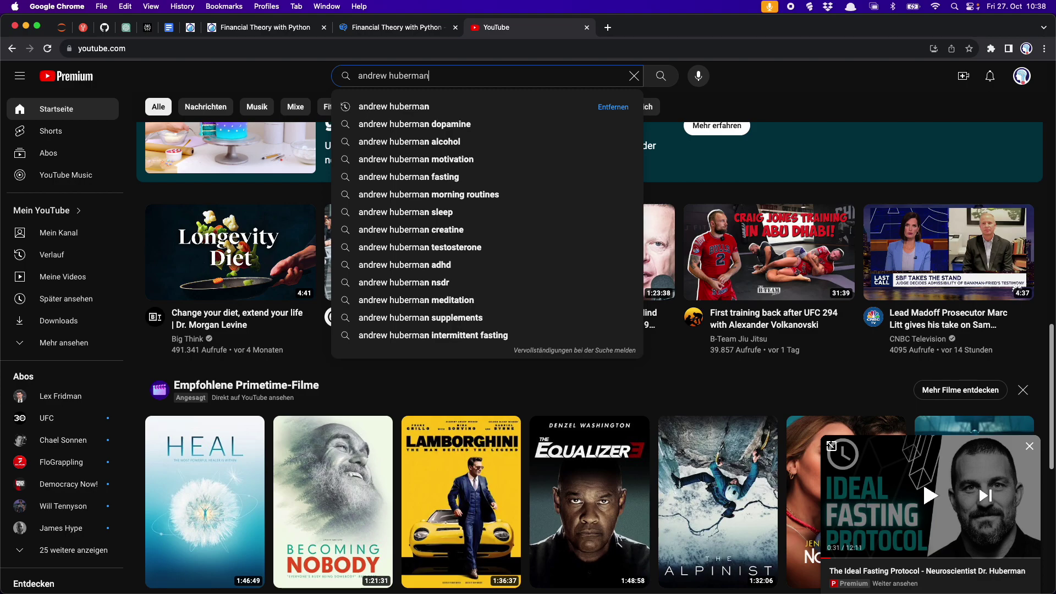
{"action": "key", "text": "Return"}
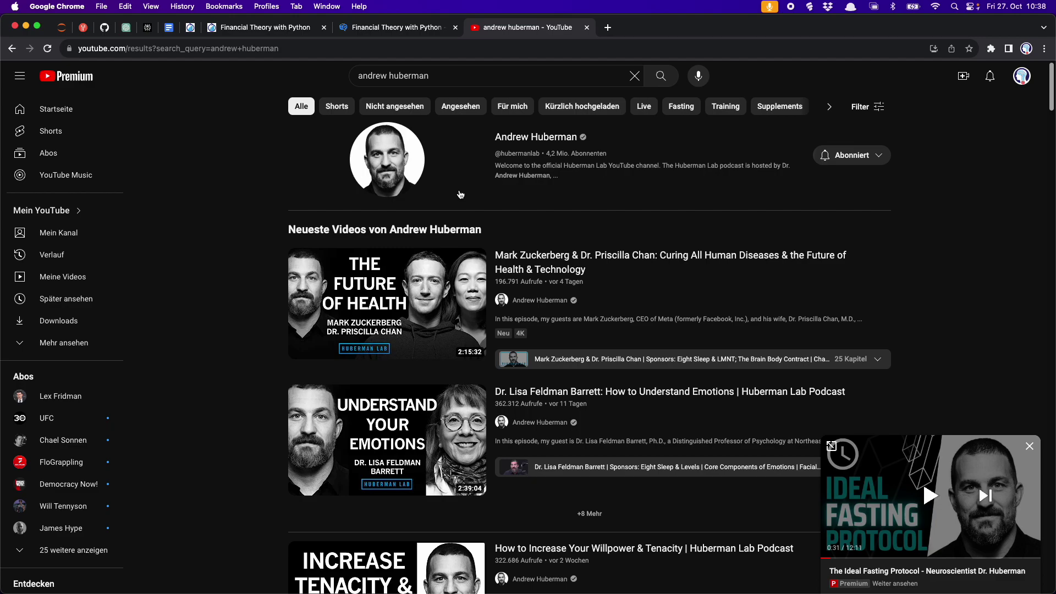
Open the video "Mark Zuckerberg & Dr. Priscilla Chan: Curing All Human Diseases & the Future of Health & Technology" and pause it
{"action": "mouse_move", "coordinate": [401, 297]}
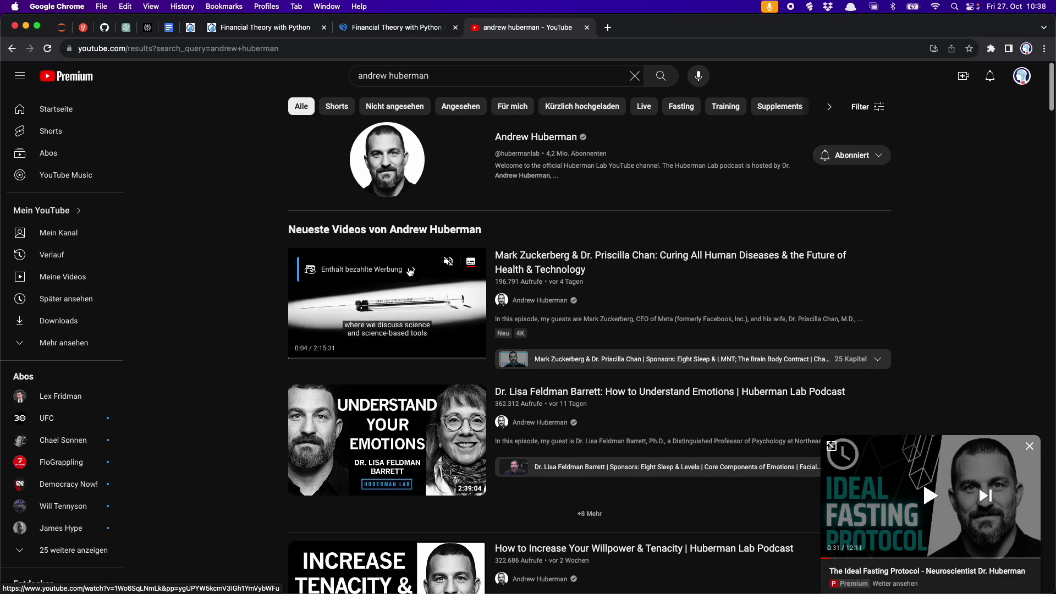
{"action": "left_click", "coordinate": [413, 285]}
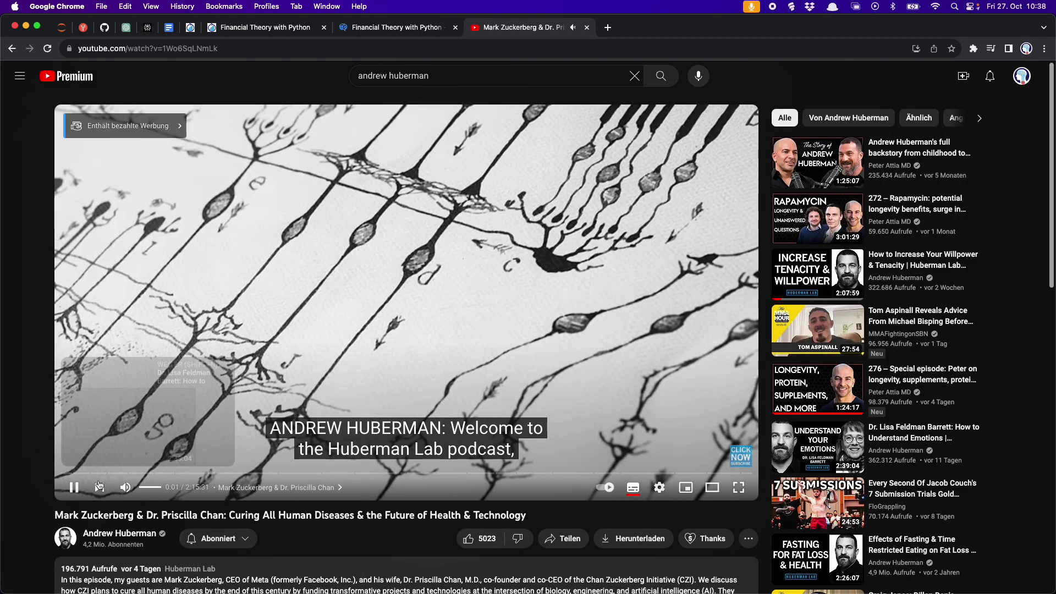
{"action": "left_click", "coordinate": [214, 435]}
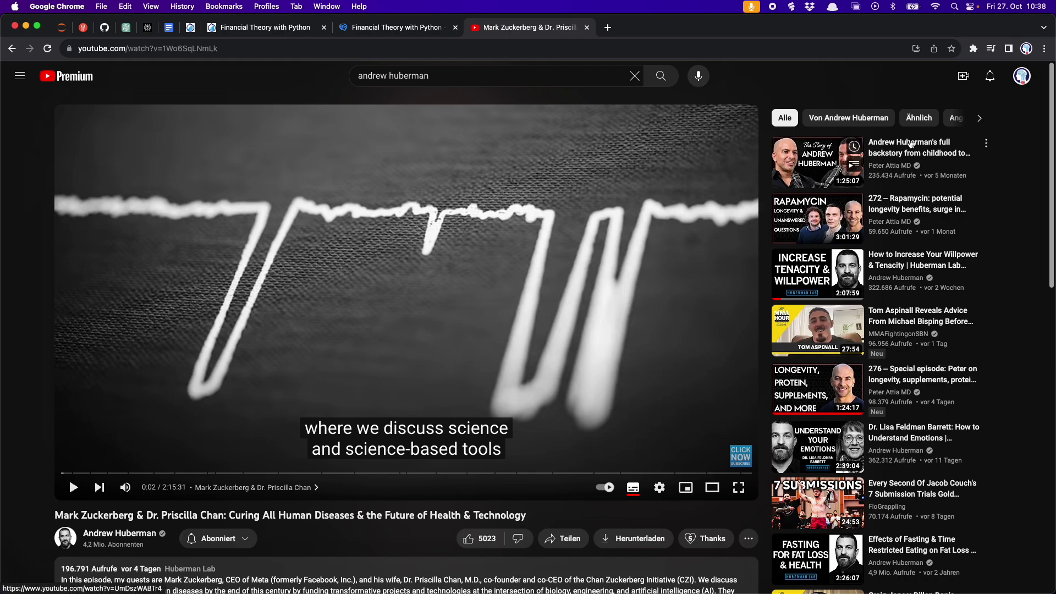
Give the ChatGPT Glarity extension access to the YouTube page, reload it and pause the video
{"action": "left_click", "coordinate": [974, 49]}
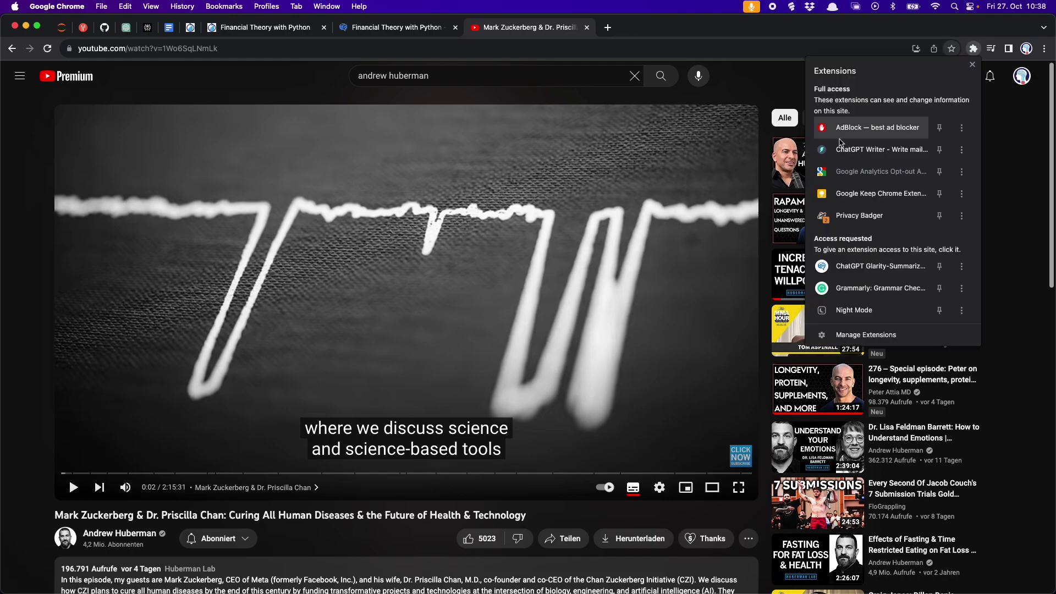
{"action": "left_click", "coordinate": [850, 267]}
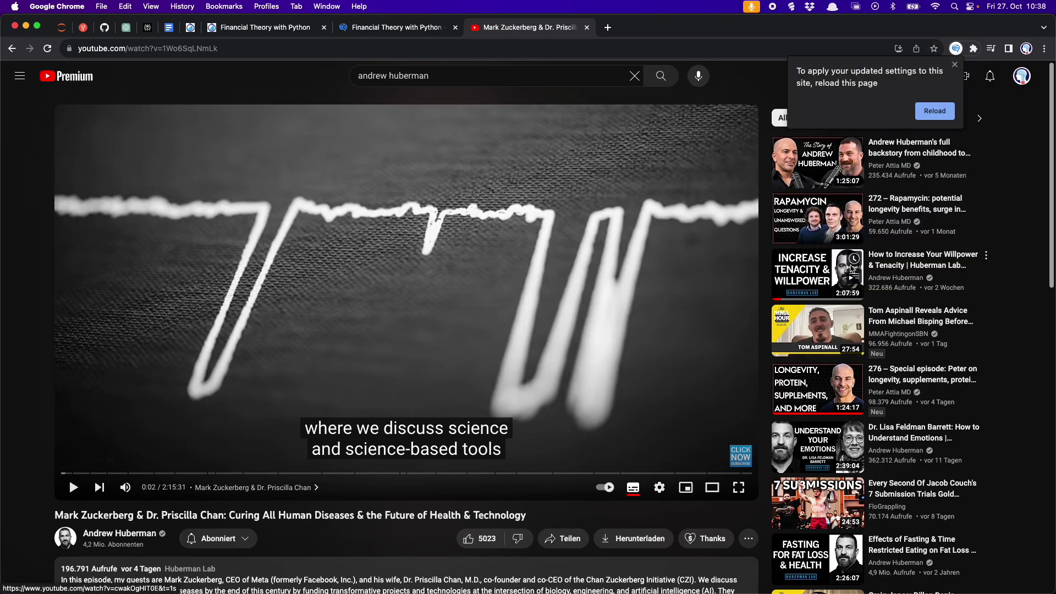
{"action": "left_click", "coordinate": [944, 112]}
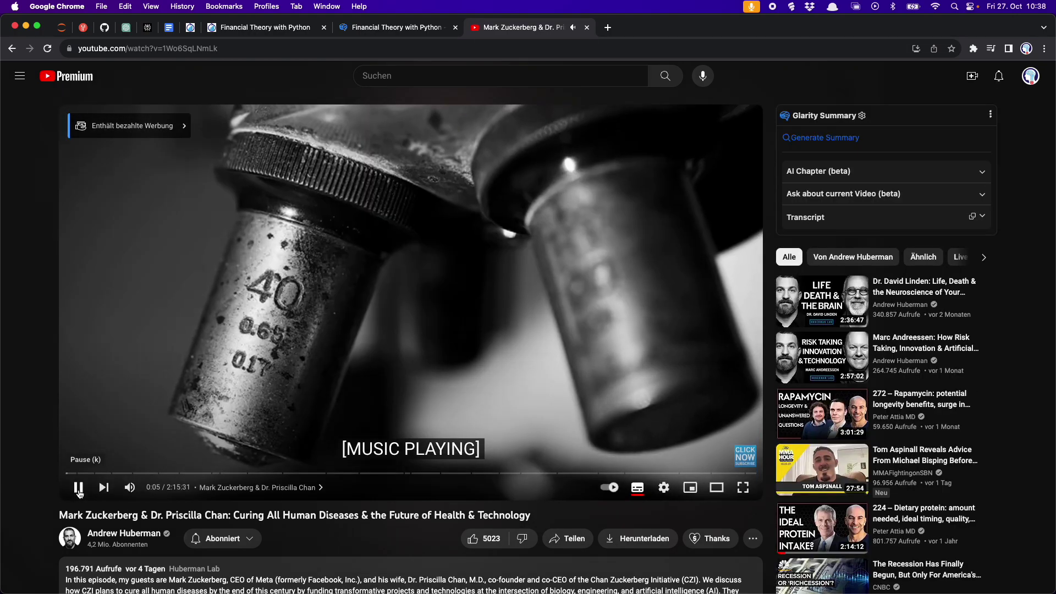
{"action": "left_click", "coordinate": [77, 488]}
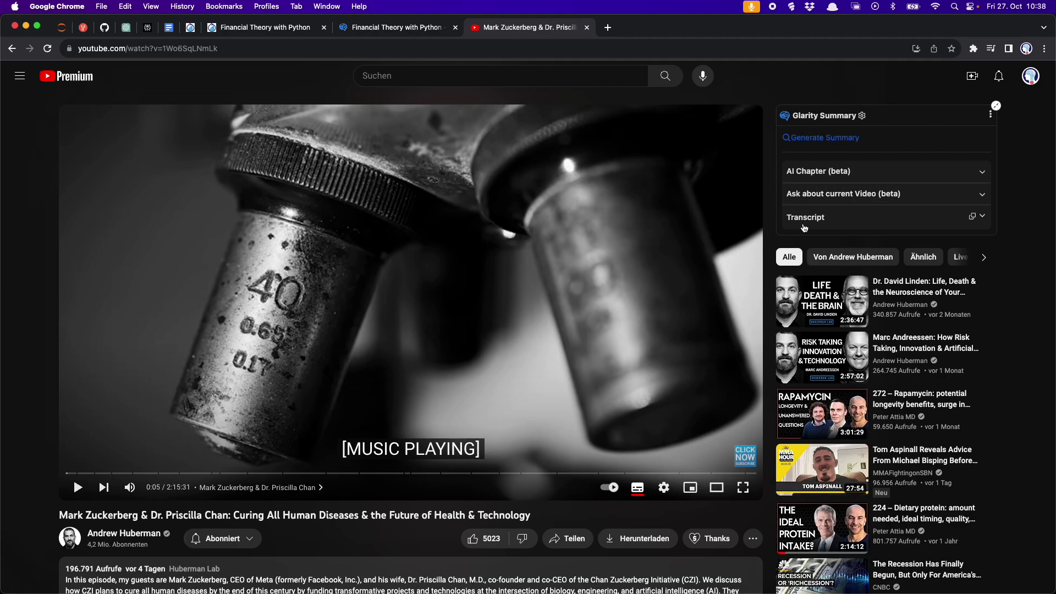
Generate a Glarity summary of the paused video and read through its summary text and highlights
{"action": "left_click", "coordinate": [808, 141]}
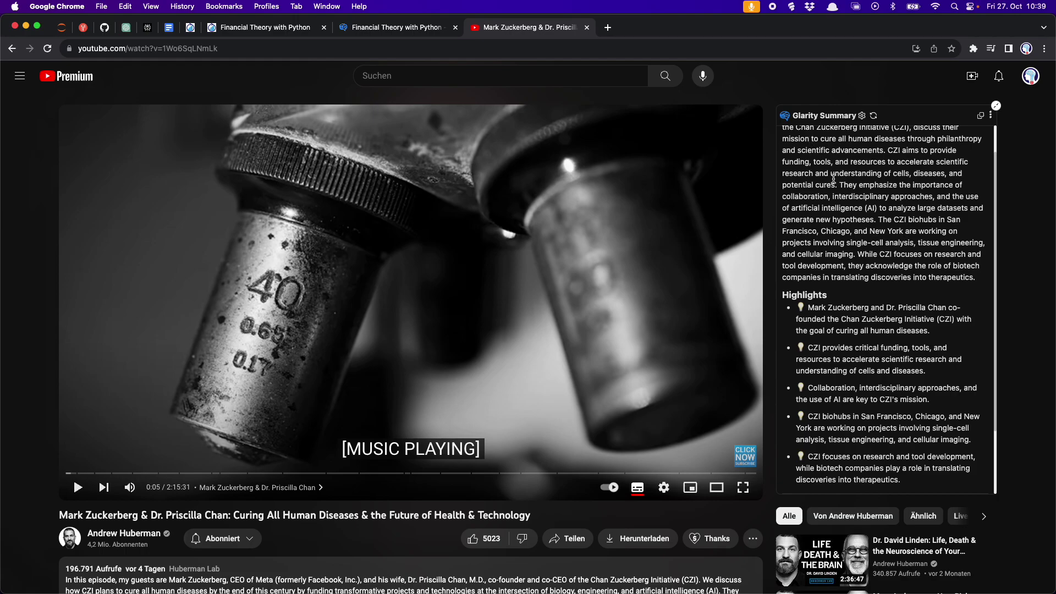
{"action": "scroll", "coordinate": [838, 193], "scroll_direction": "up", "scroll_amount": 2}
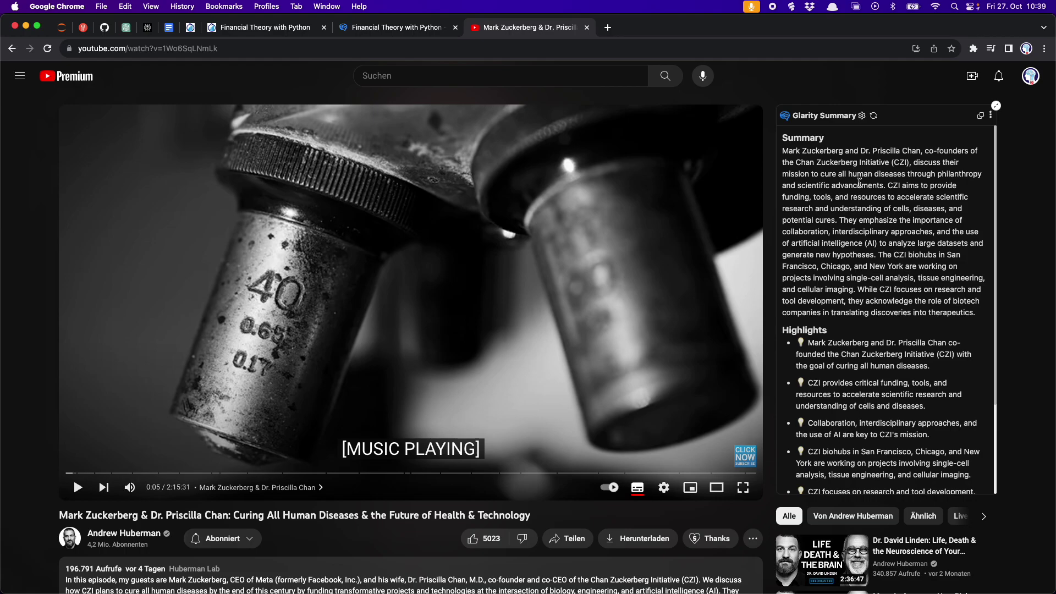
{"action": "scroll", "coordinate": [879, 311], "scroll_direction": "down", "scroll_amount": 2}
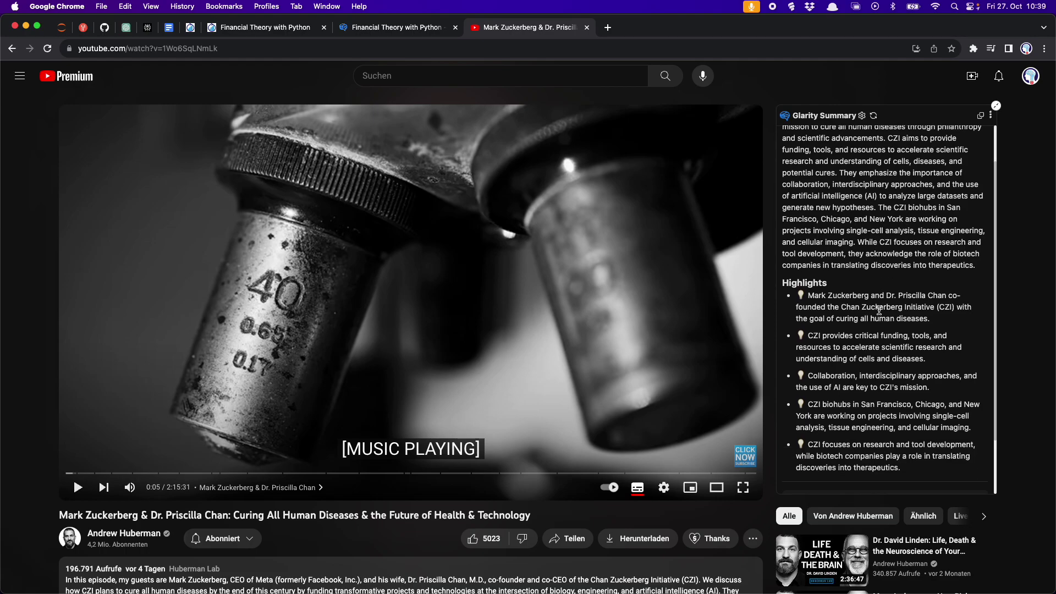
{"action": "scroll", "coordinate": [878, 311], "scroll_direction": "down", "scroll_amount": 2}
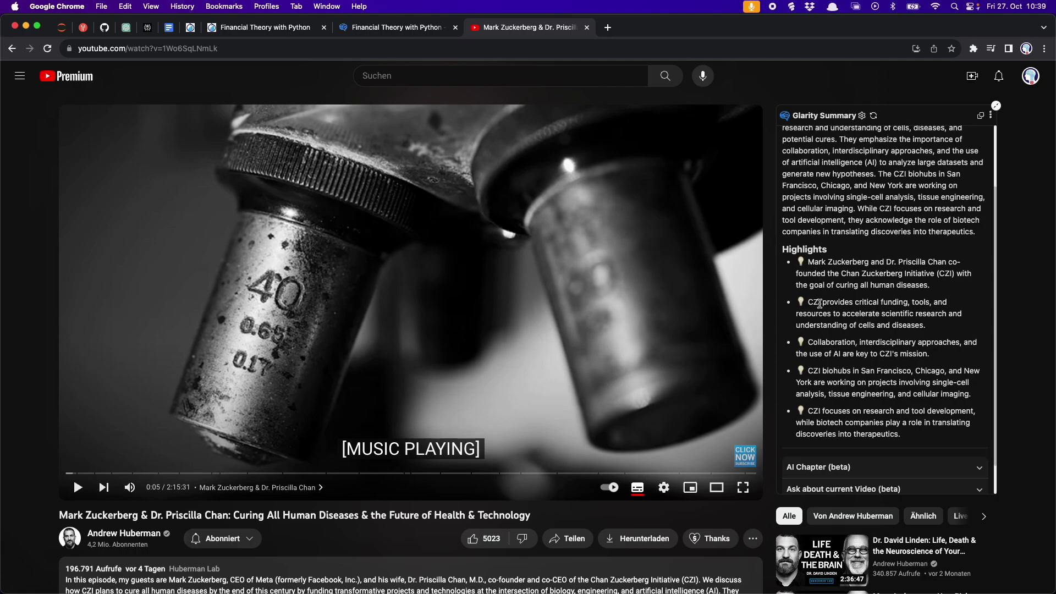
{"action": "scroll", "coordinate": [831, 382], "scroll_direction": "down", "scroll_amount": 1}
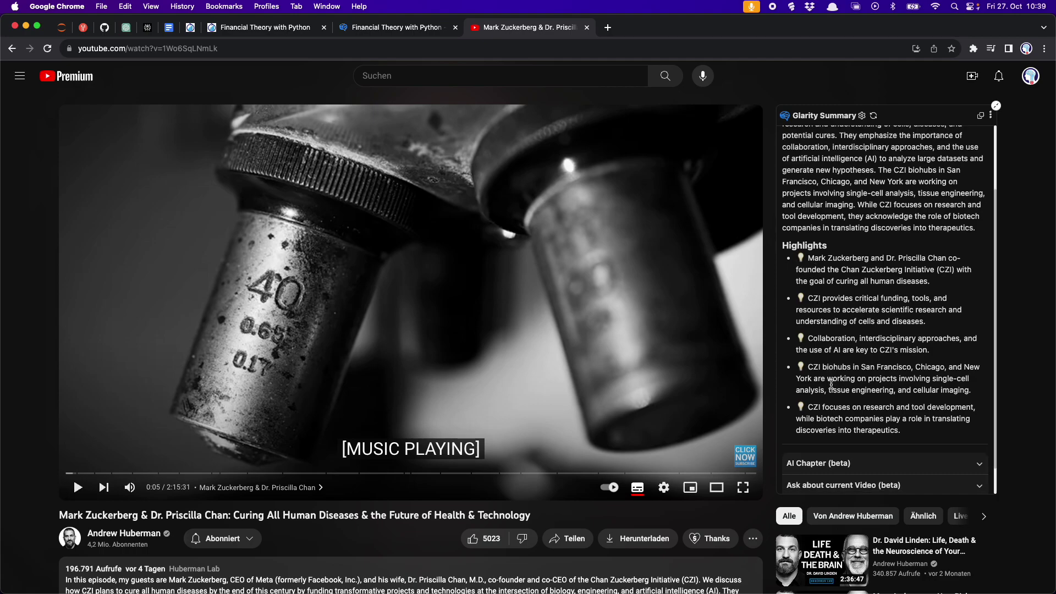
{"action": "scroll", "coordinate": [830, 383], "scroll_direction": "down", "scroll_amount": 3}
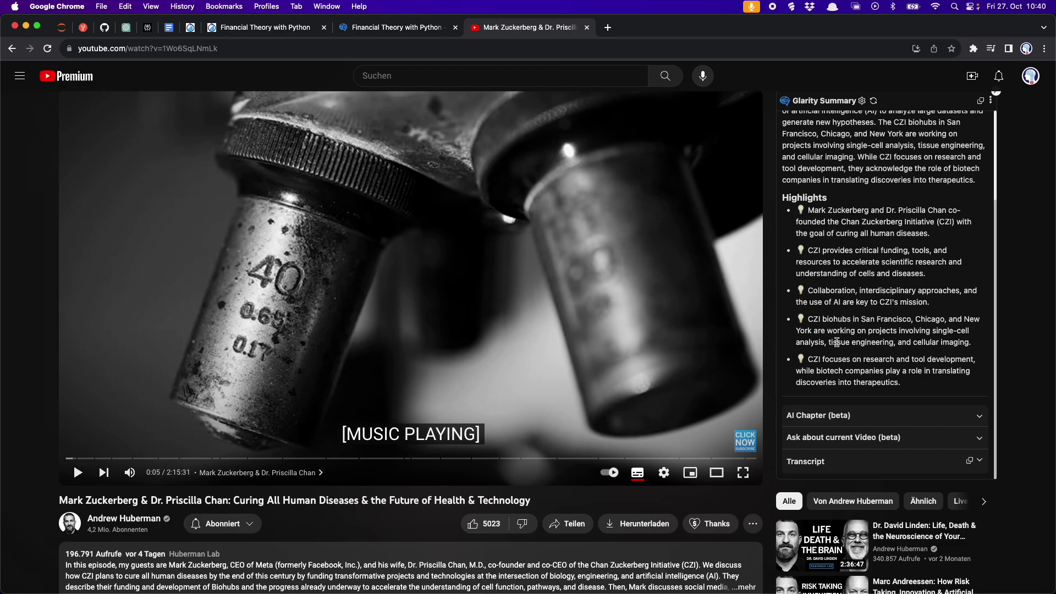
Open google.com in a new browser tab
{"action": "left_click", "coordinate": [607, 28]}
{"action": "type", "text": "goog"}
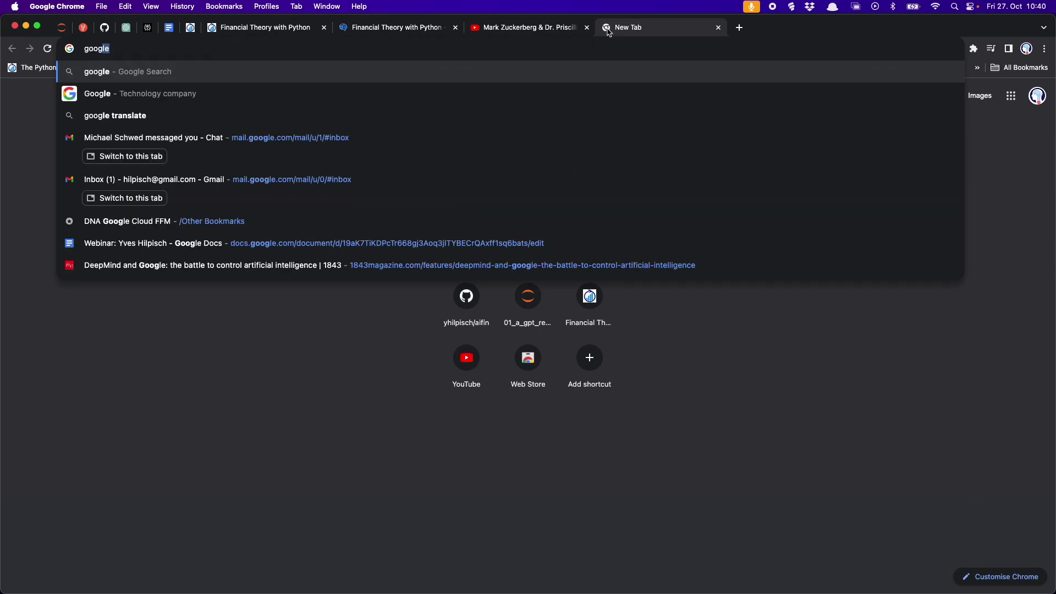
{"action": "type", "text": "le.com"}
{"action": "key", "text": "Return"}
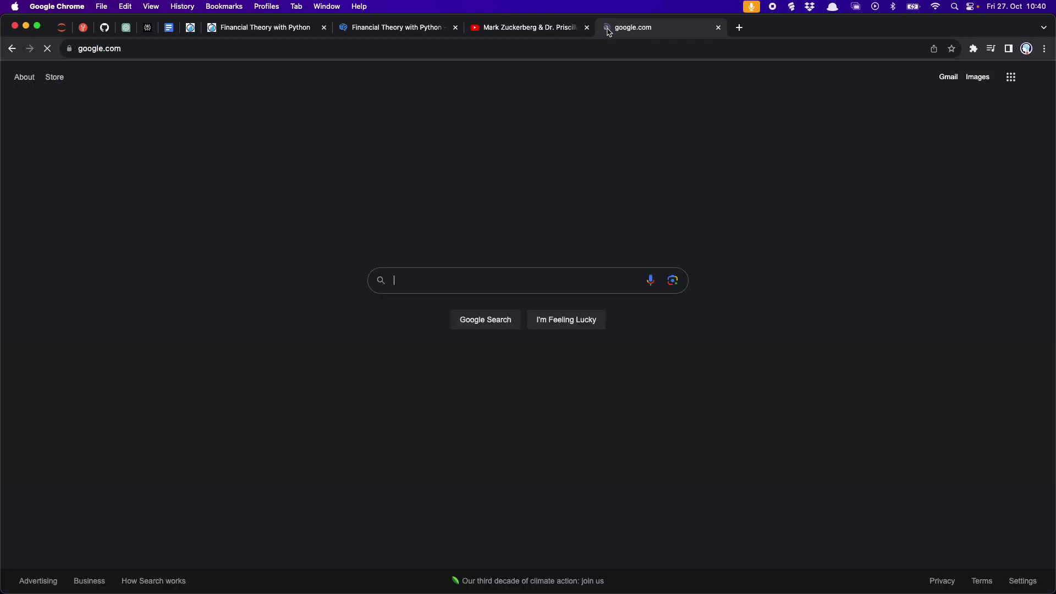
Give the ChatGPT Glarity extension access to google.com and reload the page
{"action": "left_click", "coordinate": [972, 48]}
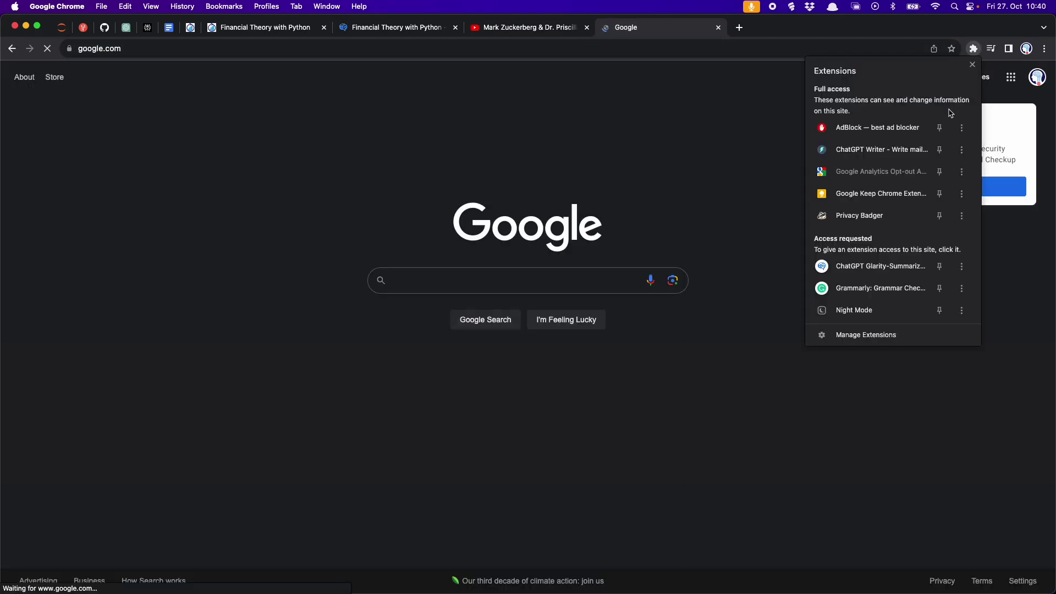
{"action": "left_click", "coordinate": [900, 268]}
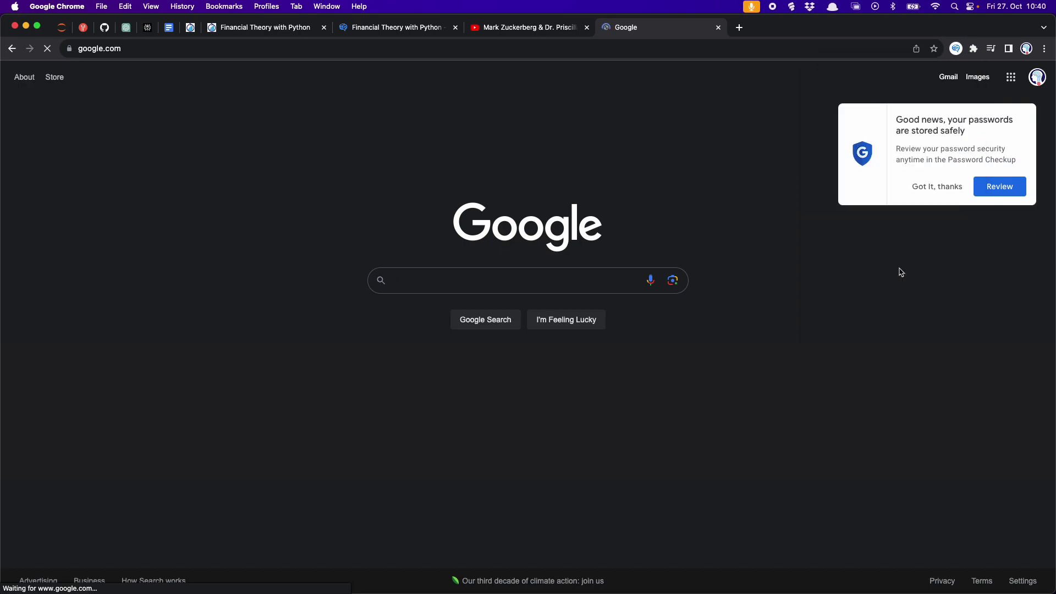
{"action": "left_click", "coordinate": [933, 112]}
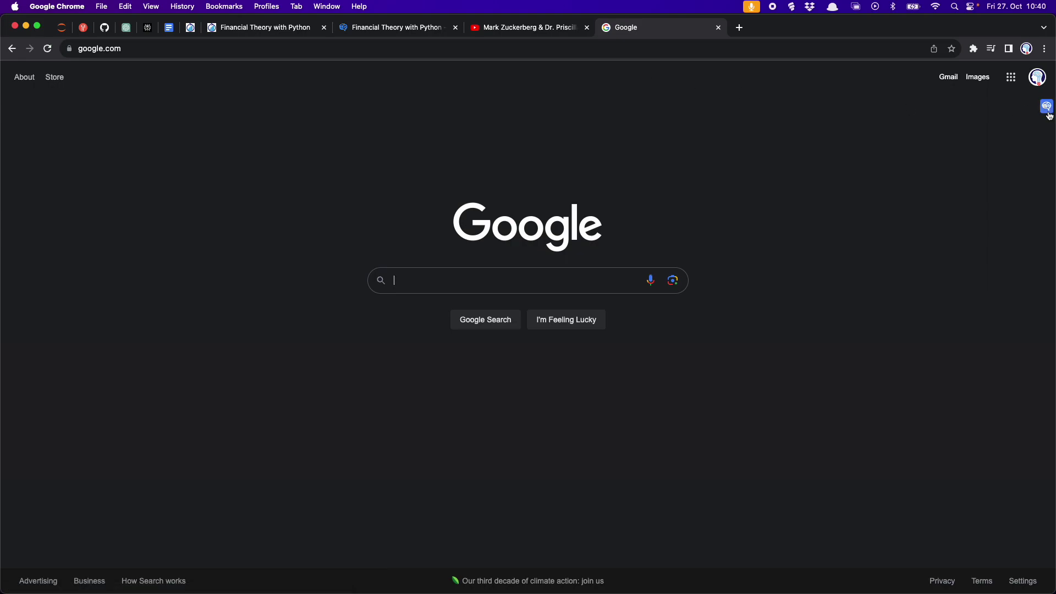
Search Google for the suggested query "euler discretization of geometric brownian motion"
{"action": "left_click", "coordinate": [494, 286]}
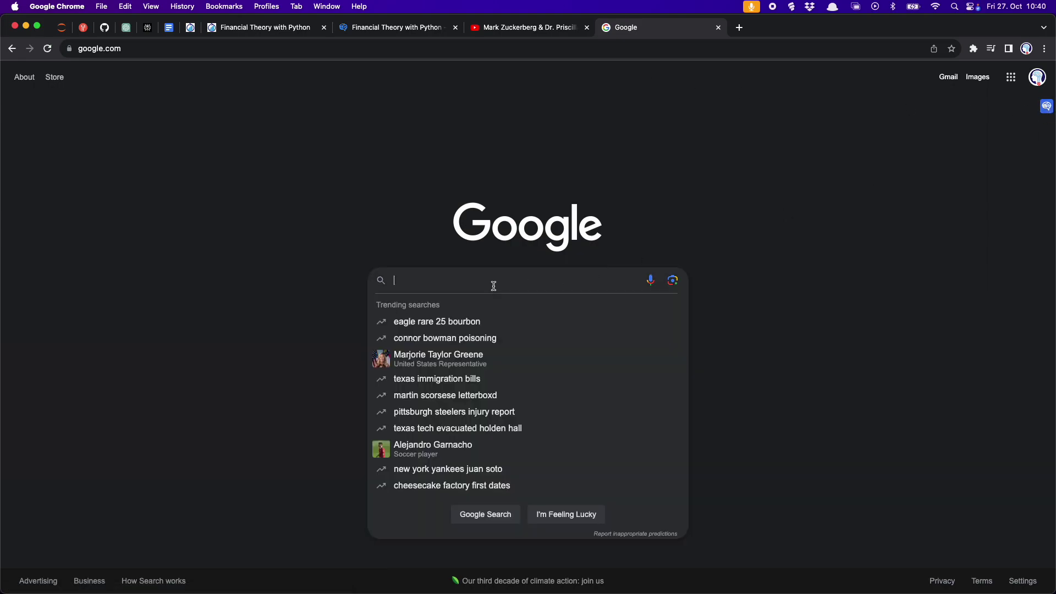
{"action": "type", "text": "discre"}
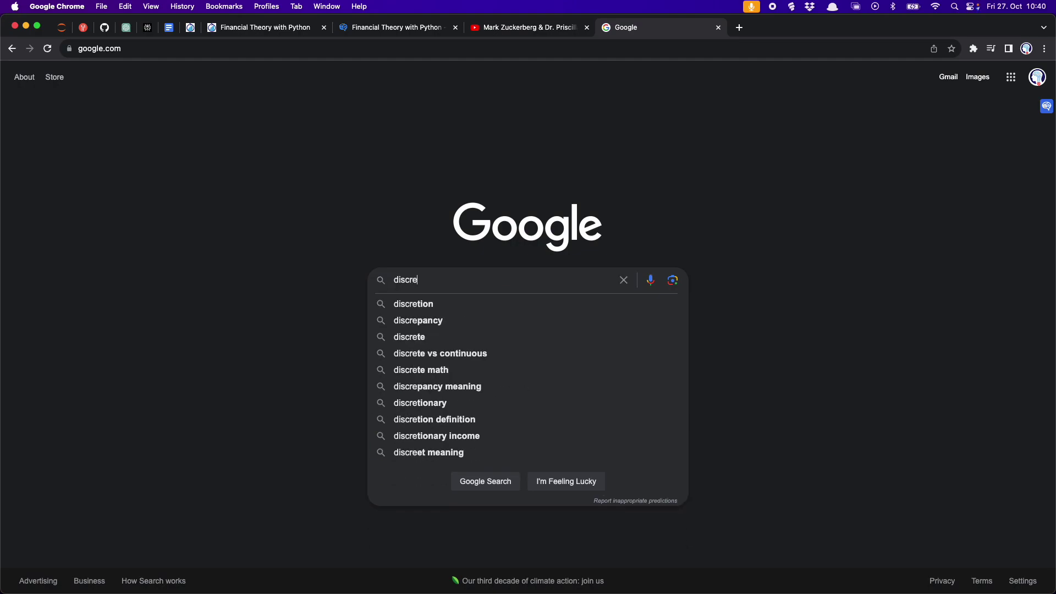
{"action": "type", "text": "tization of "}
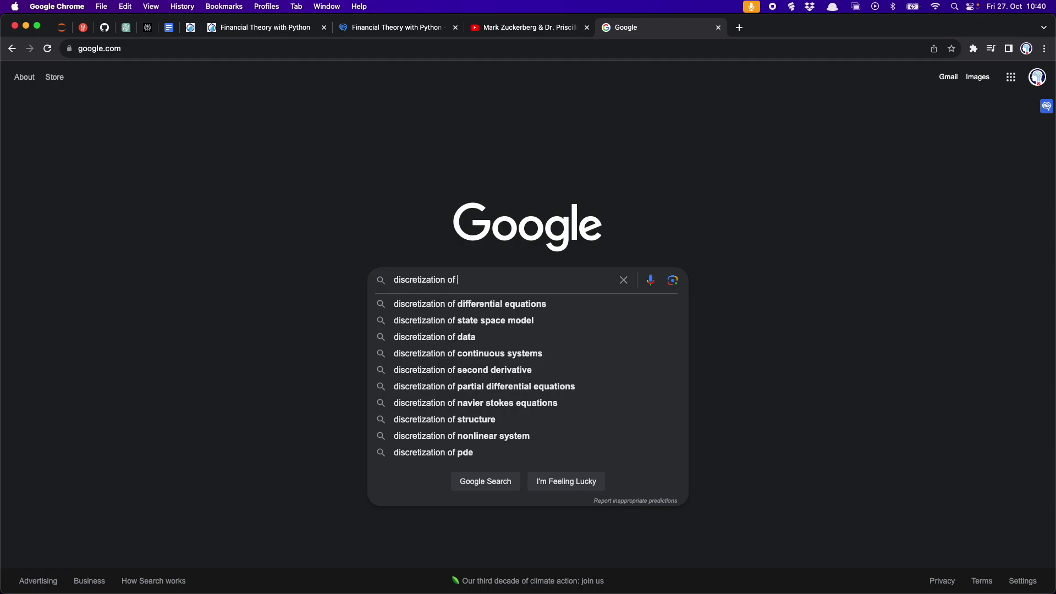
{"action": "type", "text": "geometric"}
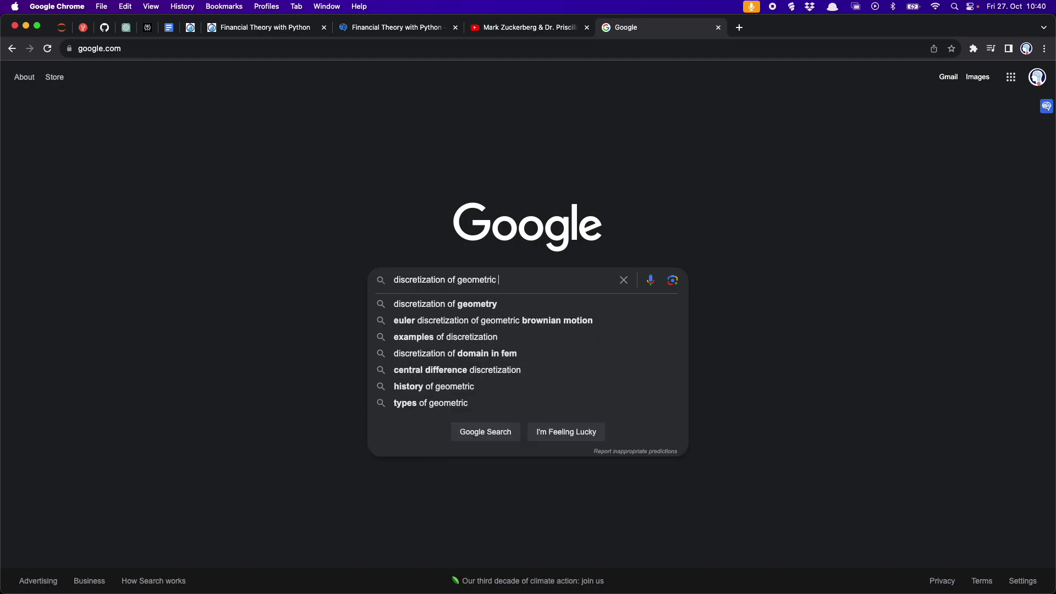
{"action": "key", "text": "Down"}
{"action": "key", "text": "Down"}
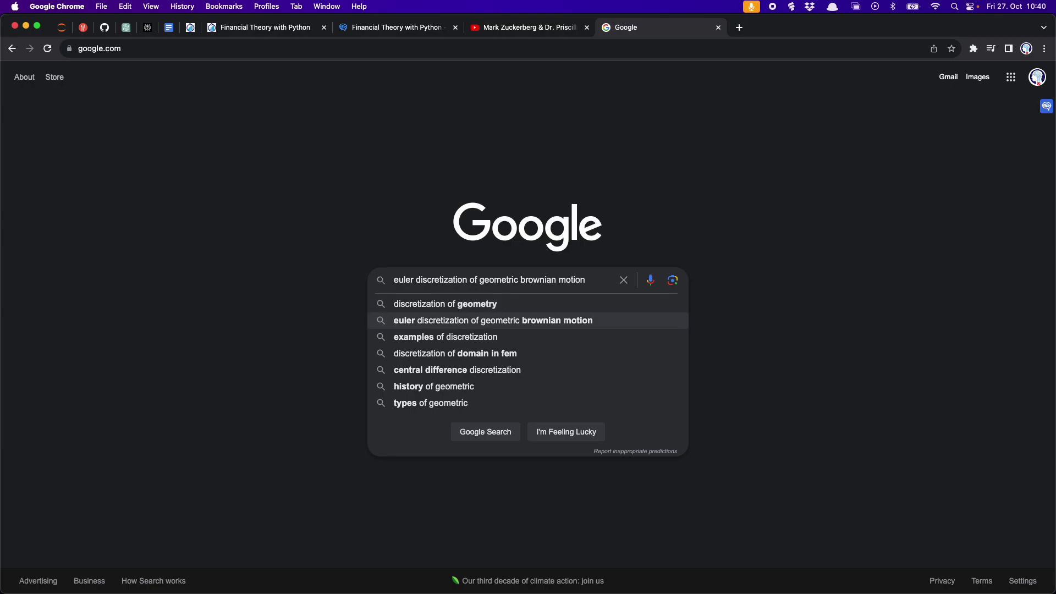
{"action": "key", "text": "Return"}
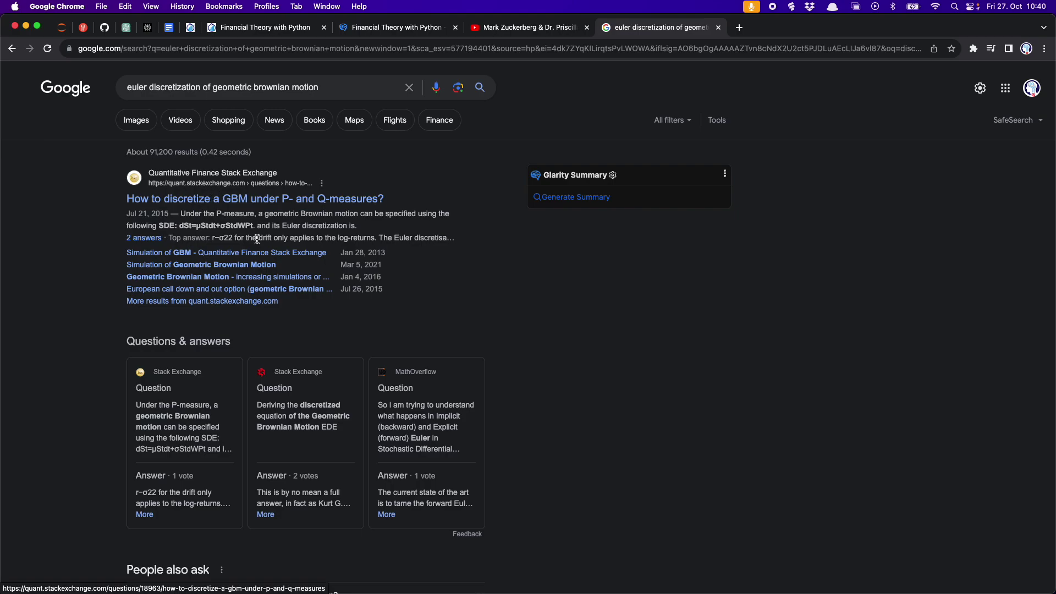
Browse the Google results on Euler discretization of geometric Brownian motion and return to the first result
{"action": "scroll", "coordinate": [337, 318], "scroll_direction": "down", "scroll_amount": 8}
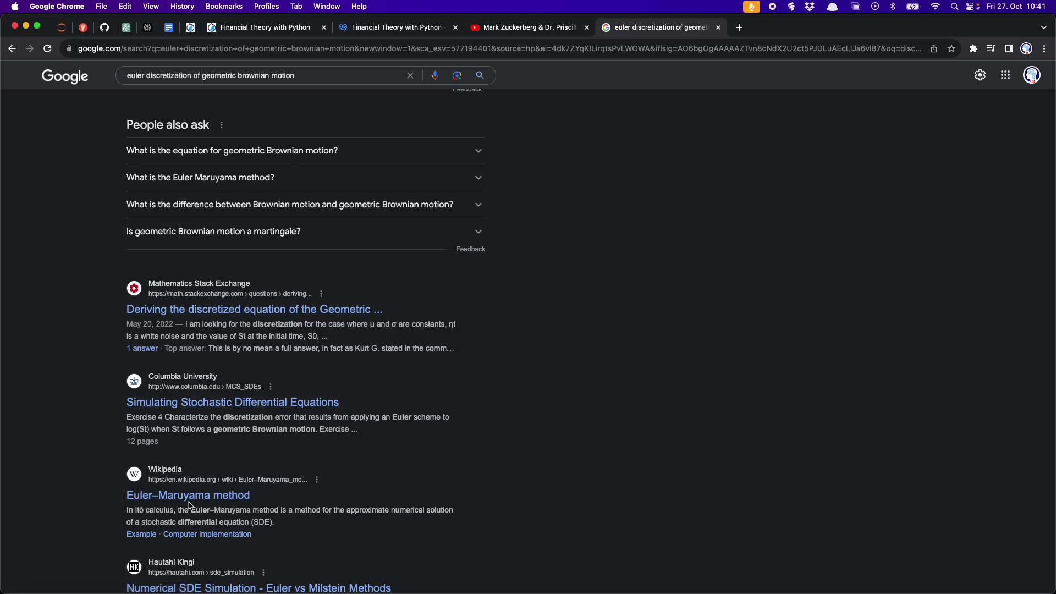
{"action": "scroll", "coordinate": [242, 534], "scroll_direction": "down", "scroll_amount": 5}
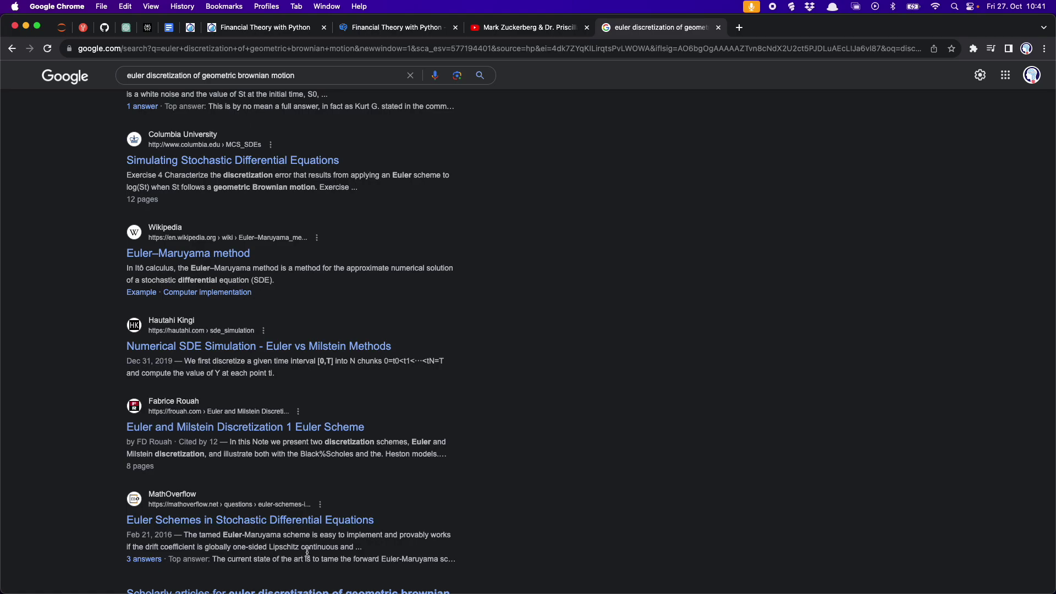
{"action": "scroll", "coordinate": [308, 555], "scroll_direction": "down", "scroll_amount": 20}
{"action": "scroll", "coordinate": [312, 559], "scroll_direction": "down", "scroll_amount": 20}
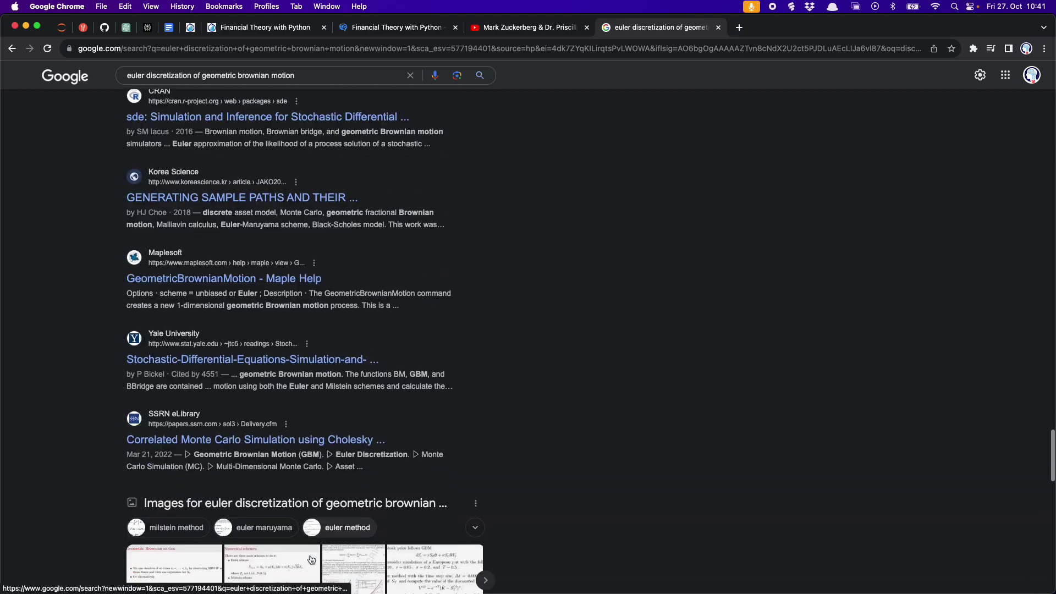
{"action": "scroll", "coordinate": [311, 560], "scroll_direction": "down", "scroll_amount": 15}
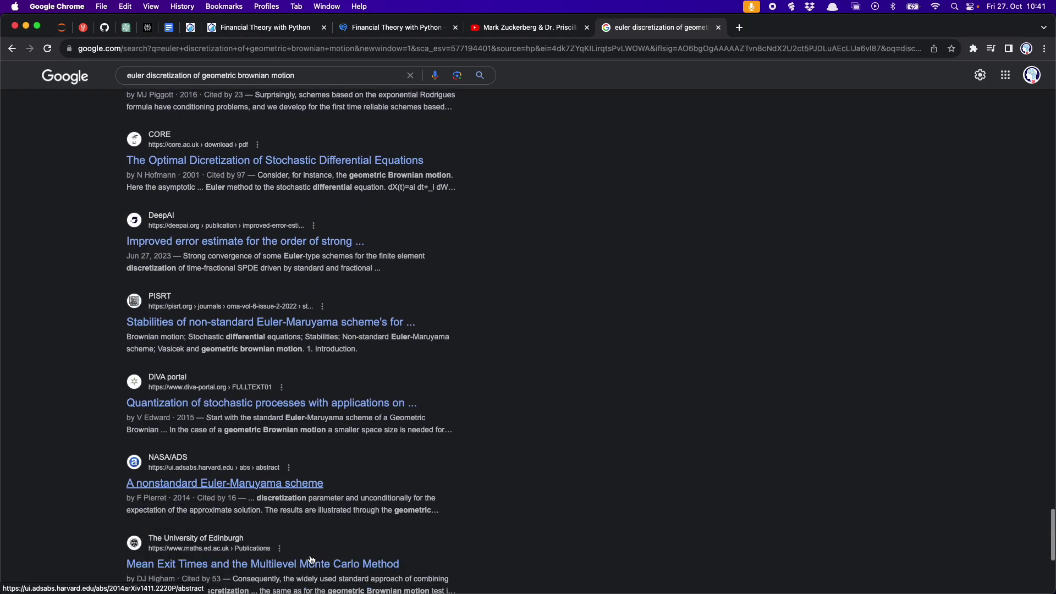
{"action": "scroll", "coordinate": [311, 560], "scroll_direction": "up", "scroll_amount": 15}
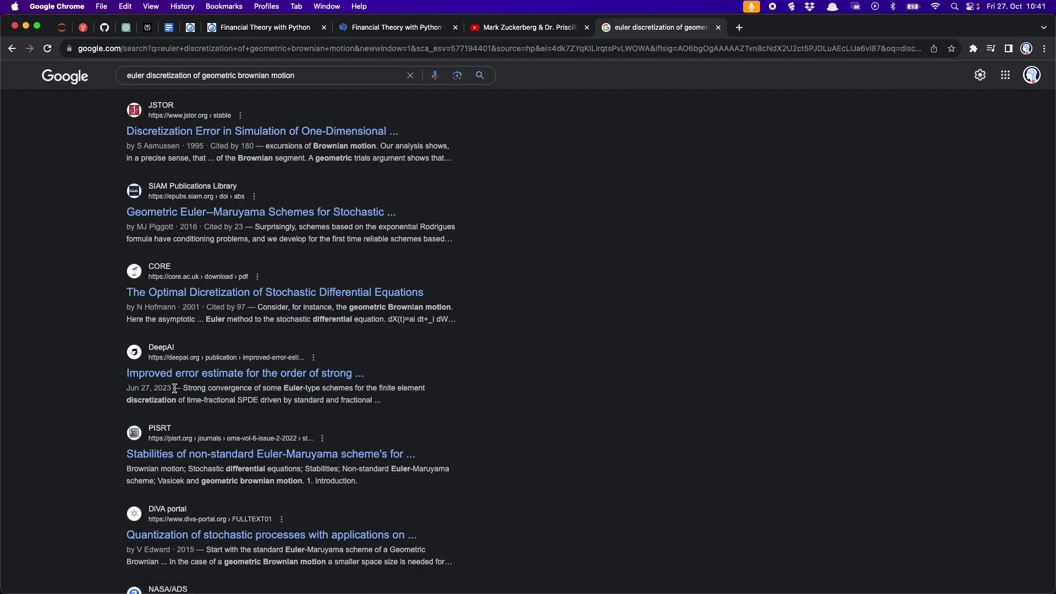
{"action": "scroll", "coordinate": [476, 322], "scroll_direction": "down", "scroll_amount": 20}
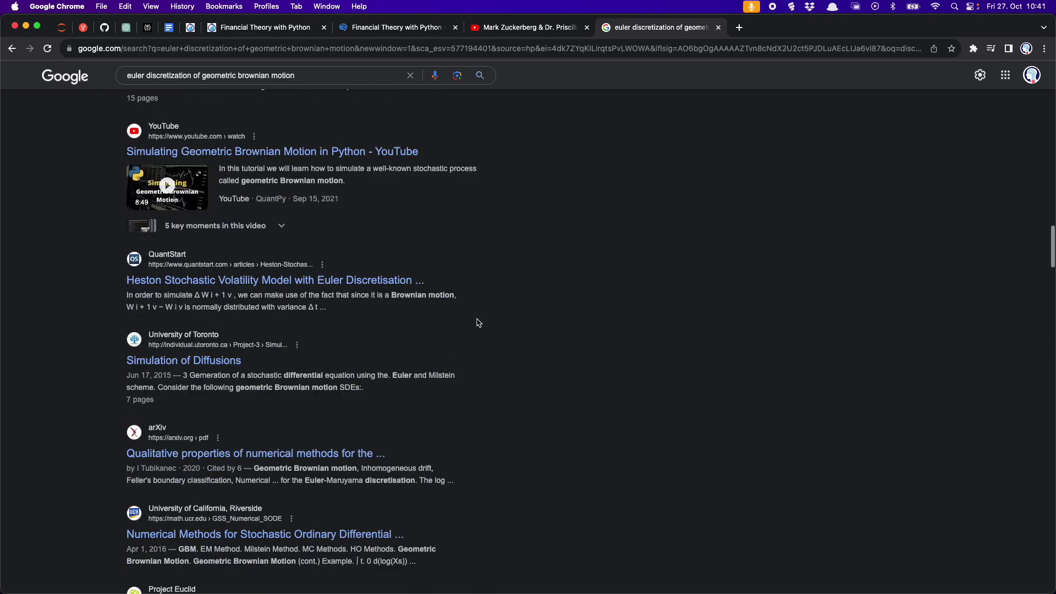
{"action": "scroll", "coordinate": [478, 323], "scroll_direction": "up", "scroll_amount": 20}
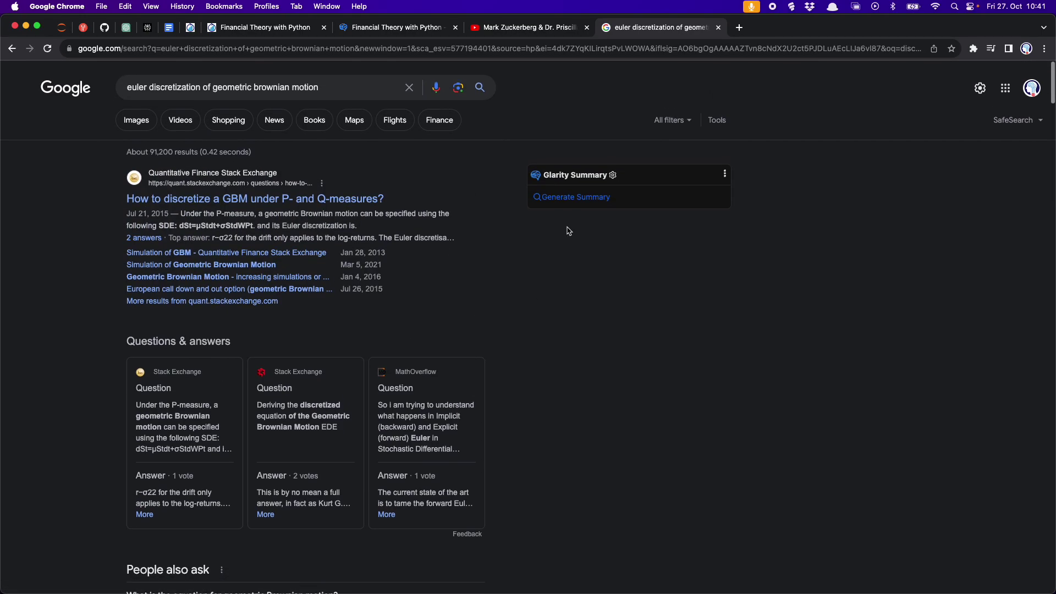
Generate a Glarity summary of the search results and review its discretized GBM equation, references and suggested questions
{"action": "left_click", "coordinate": [573, 198]}
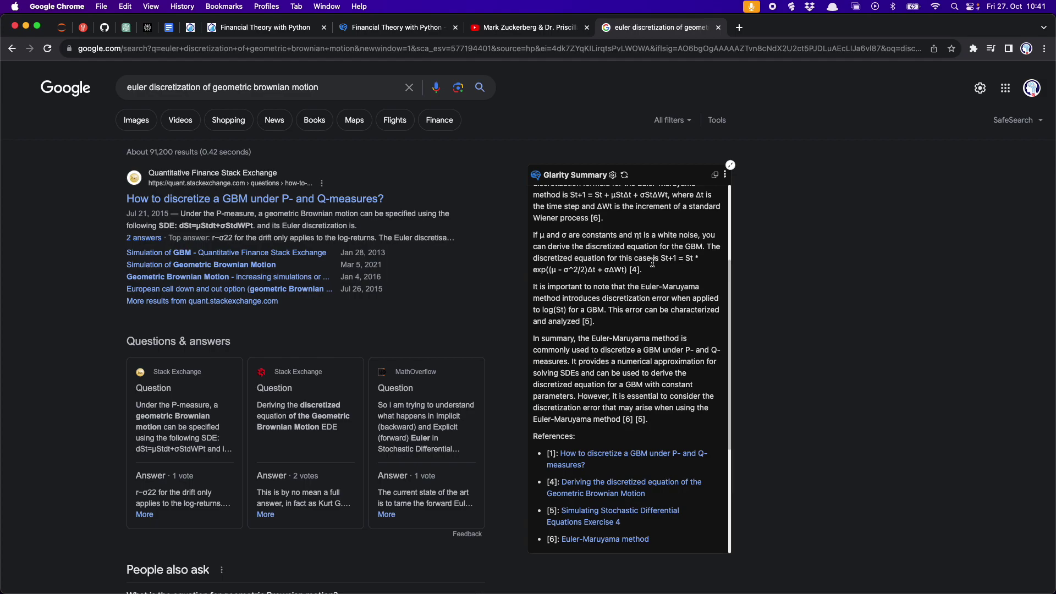
{"action": "scroll", "coordinate": [659, 257], "scroll_direction": "up", "scroll_amount": 5}
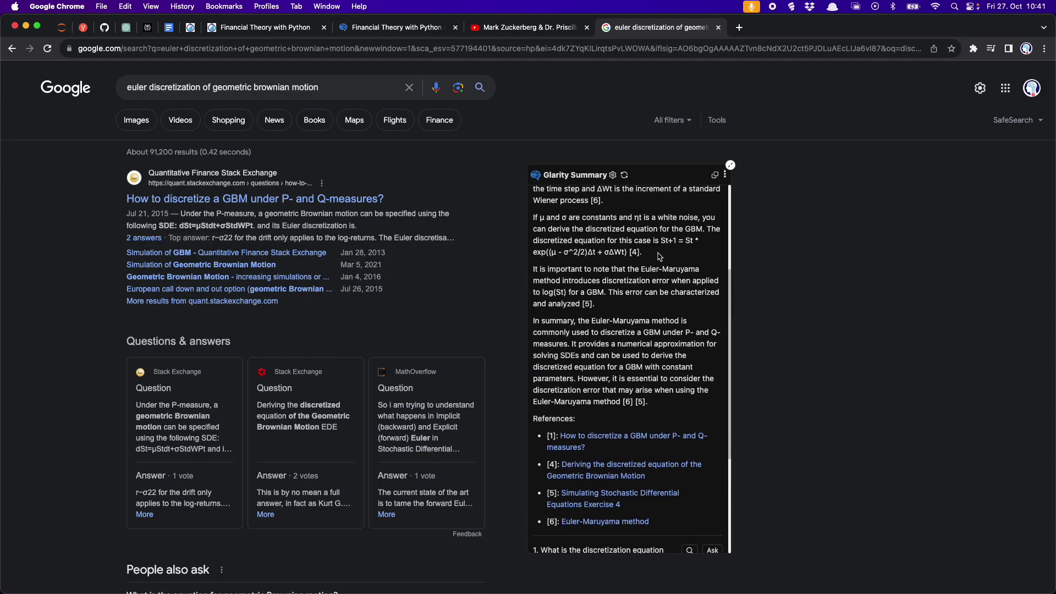
{"action": "left_click_drag", "start_coordinate": [659, 253], "coordinate": [638, 264]}
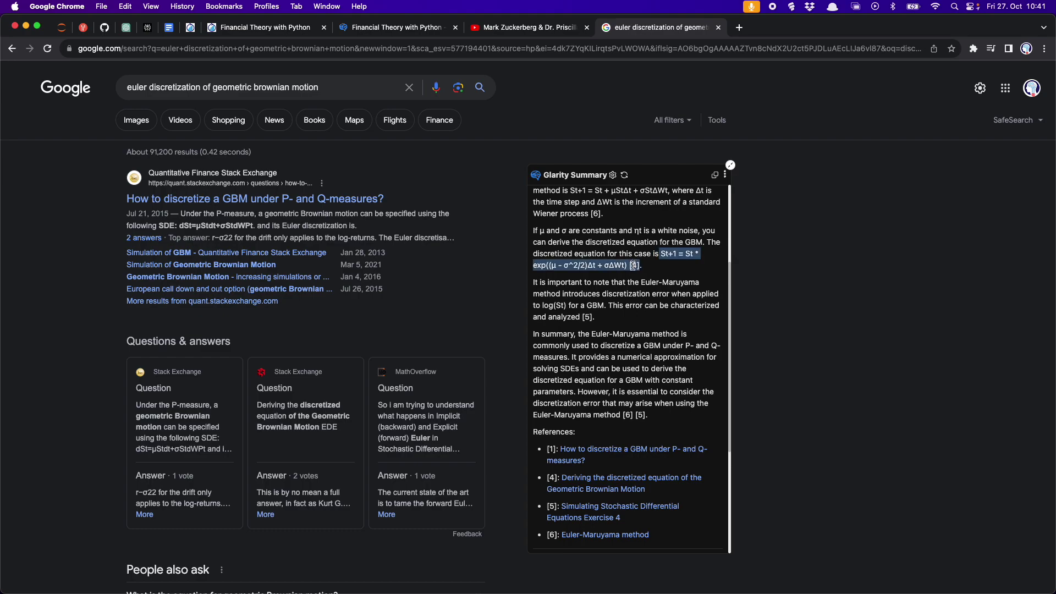
{"action": "left_click", "coordinate": [632, 384]}
{"action": "scroll", "coordinate": [631, 384], "scroll_direction": "down", "scroll_amount": 4}
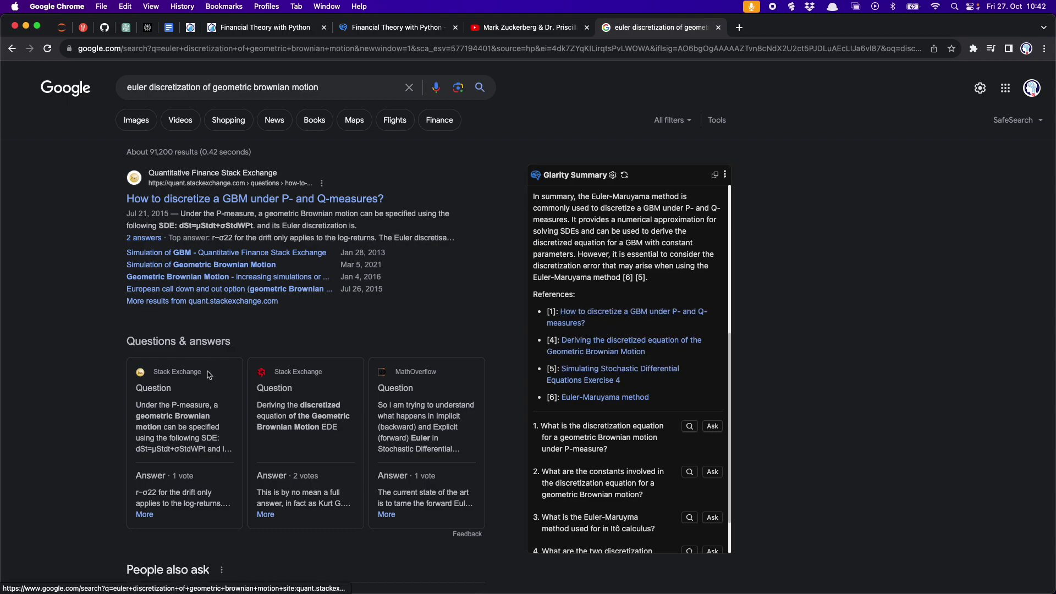
{"action": "scroll", "coordinate": [244, 405], "scroll_direction": "down", "scroll_amount": 3}
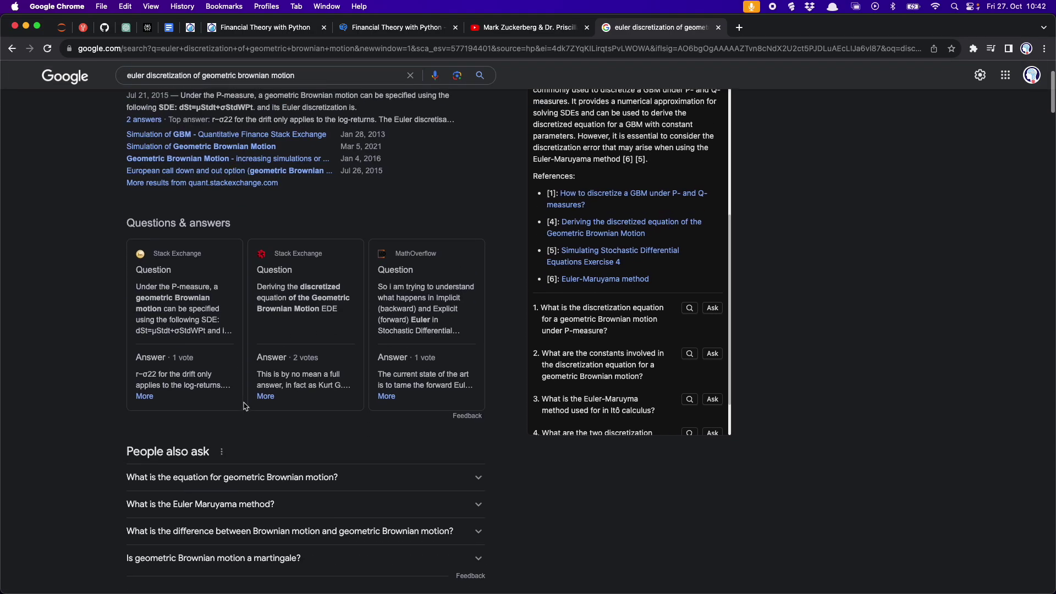
{"action": "scroll", "coordinate": [590, 348], "scroll_direction": "down", "scroll_amount": 3}
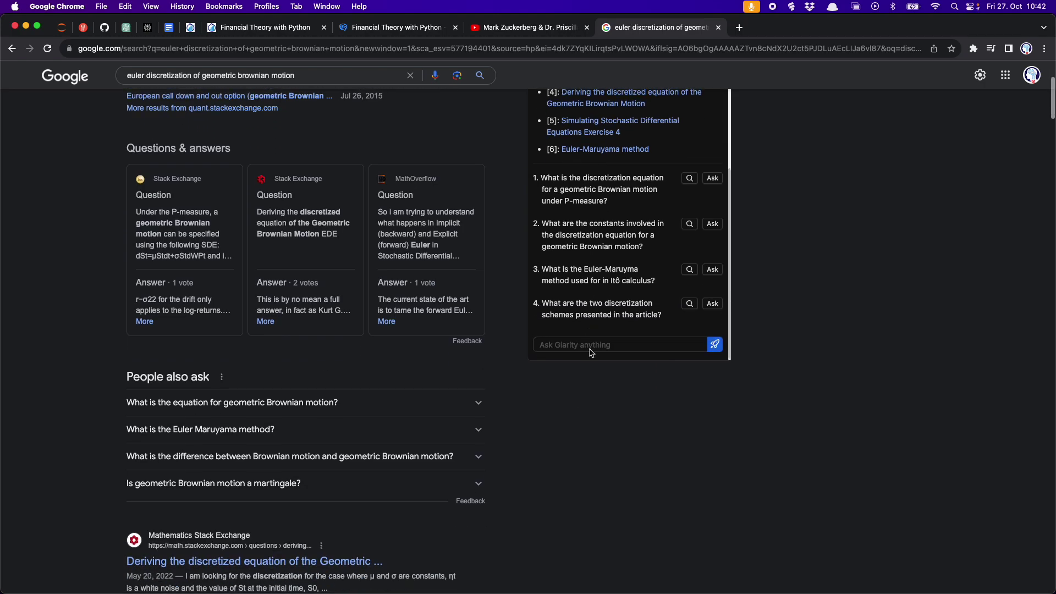
{"action": "scroll", "coordinate": [589, 349], "scroll_direction": "up", "scroll_amount": 10}
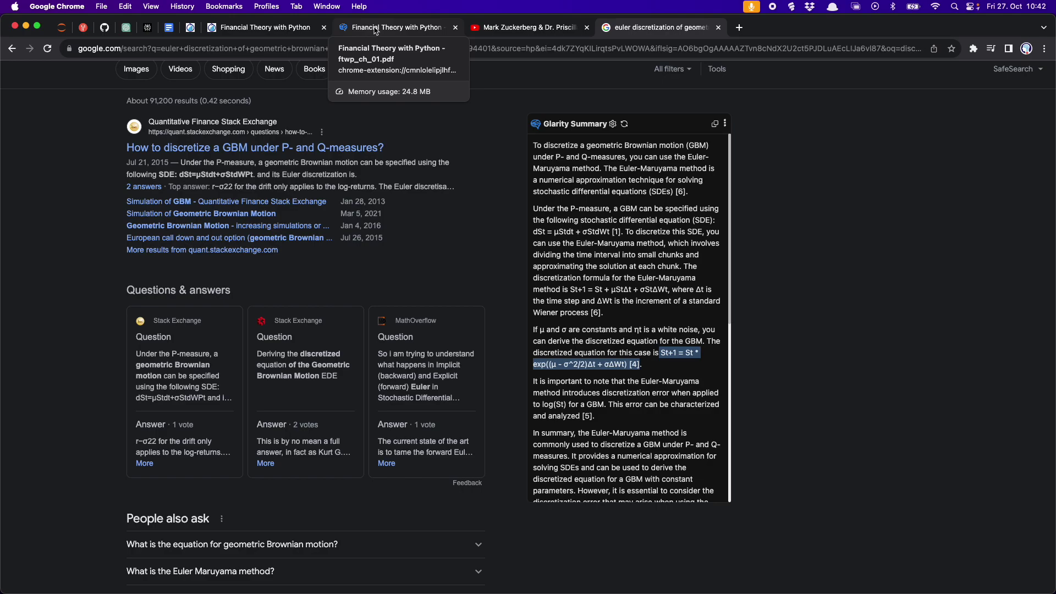
Switch to Perplexity and enter in a new thread "How can I discretize the Geometric Brownian Motion based on a Euler discretization"
{"action": "scroll", "coordinate": [277, 148], "scroll_direction": "up", "scroll_amount": 2}
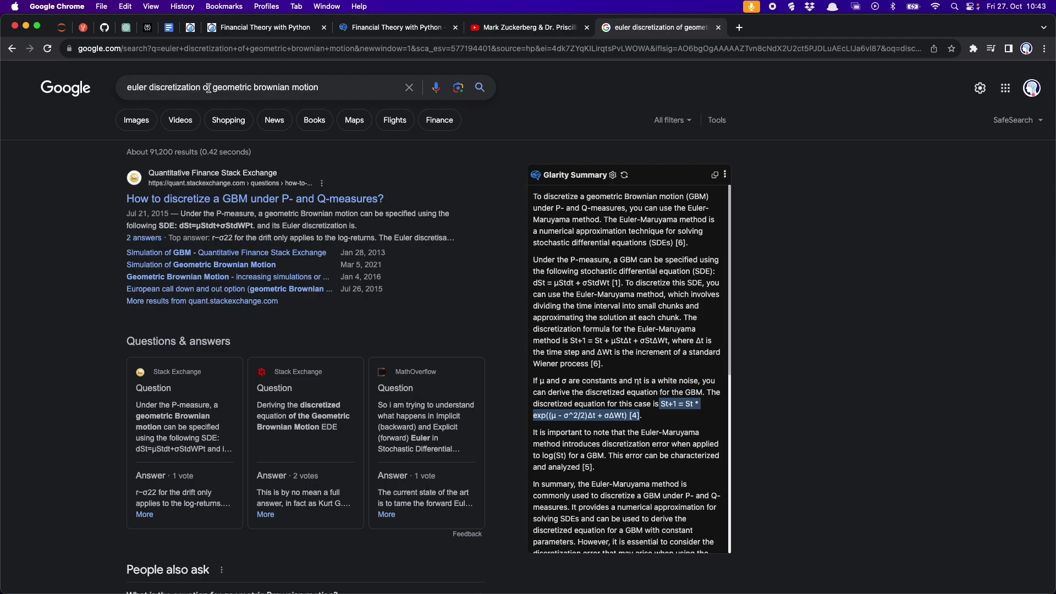
{"action": "left_click", "coordinate": [209, 88]}
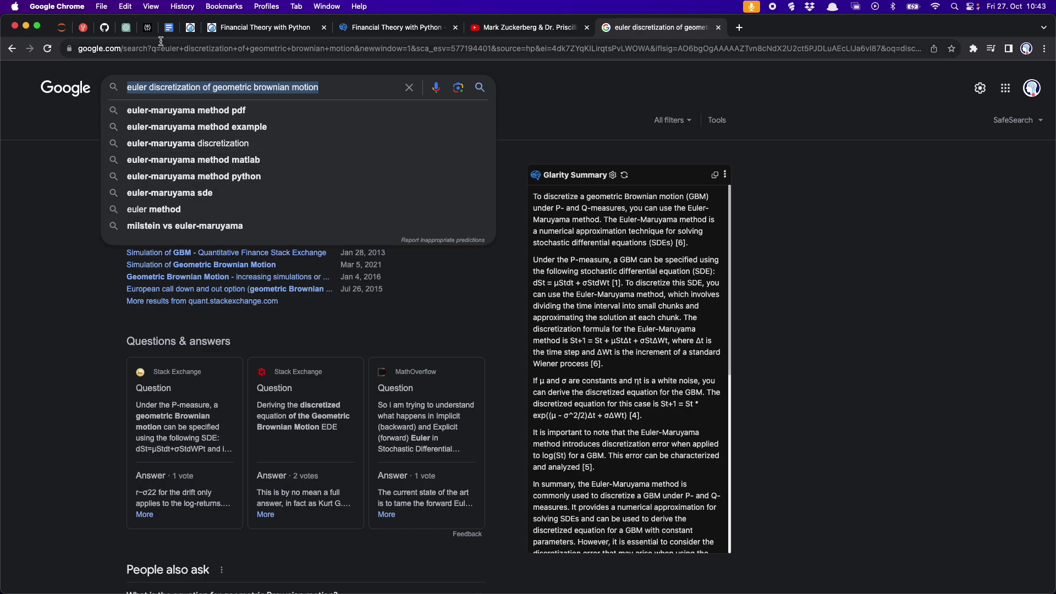
{"action": "left_click", "coordinate": [148, 29]}
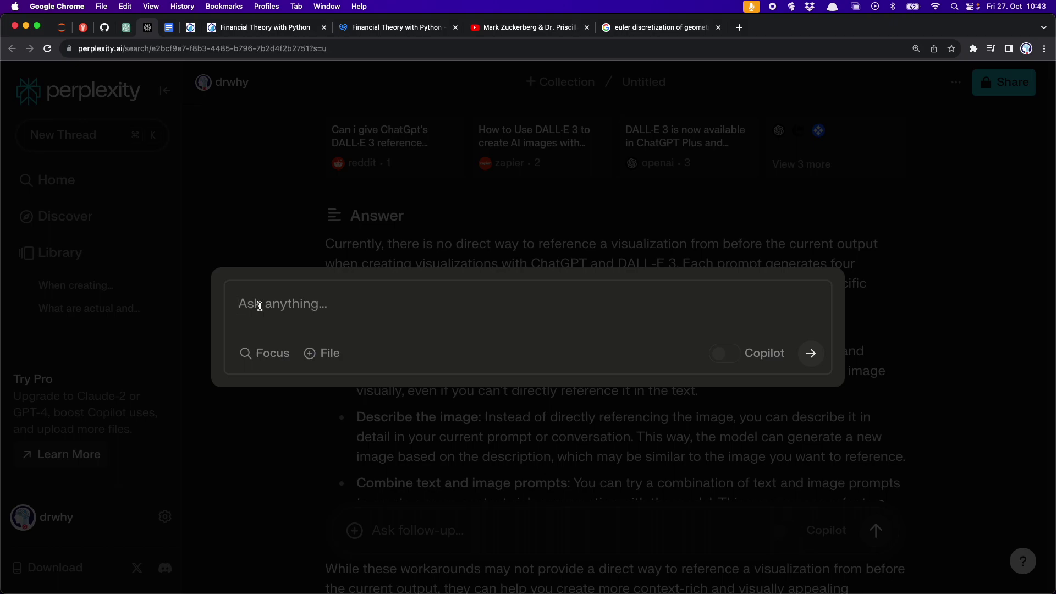
{"action": "type", "text": "How can I"}
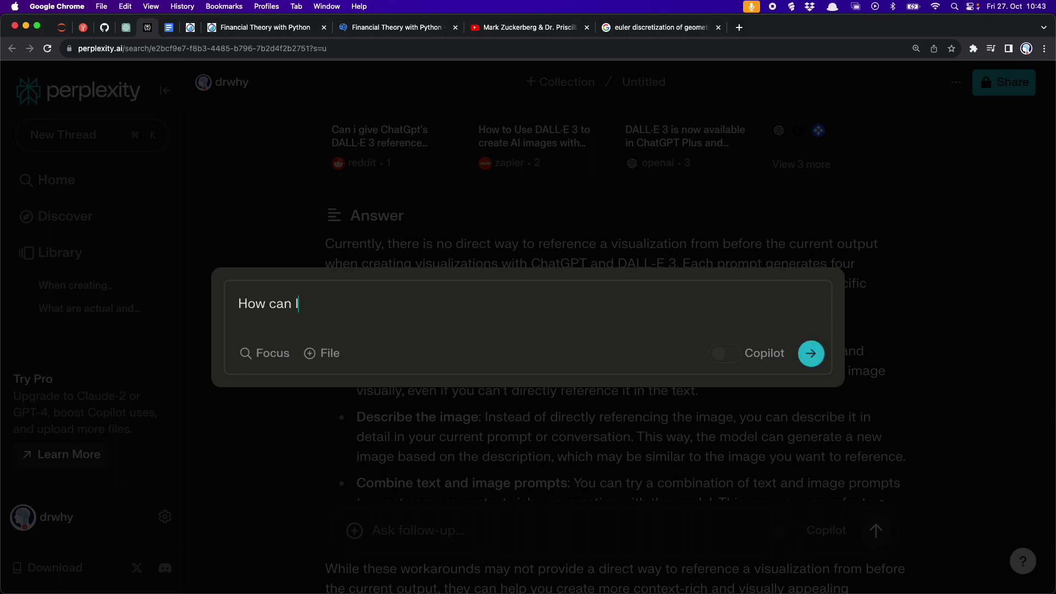
{"action": "type", "text": " discr"}
{"action": "key", "text": "BackSpace"}
{"action": "type", "text": "retize"}
{"action": "type", "text": "the "}
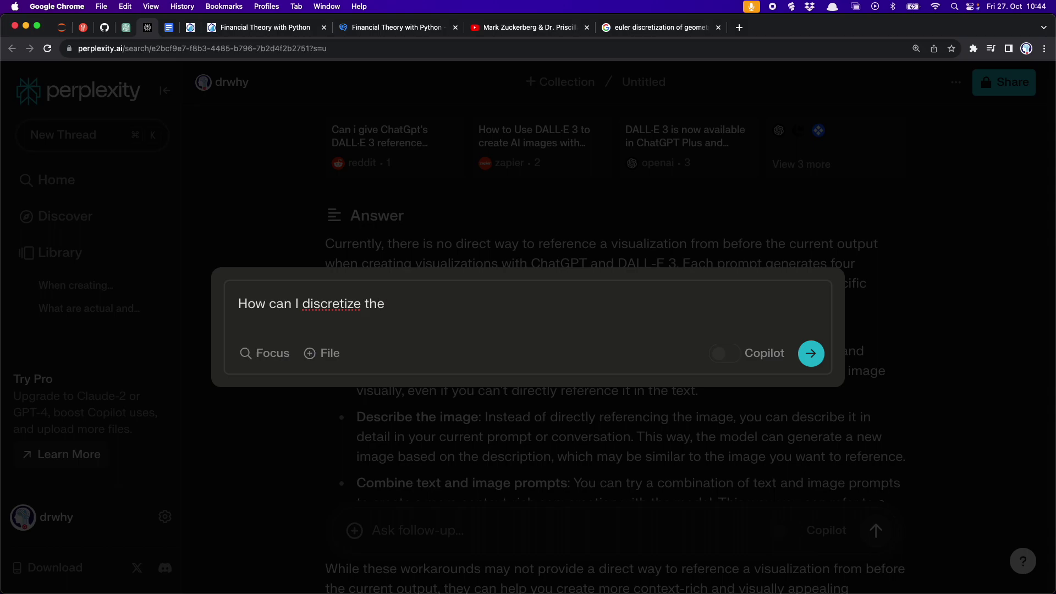
{"action": "type", "text": "Geometric Brownian M"}
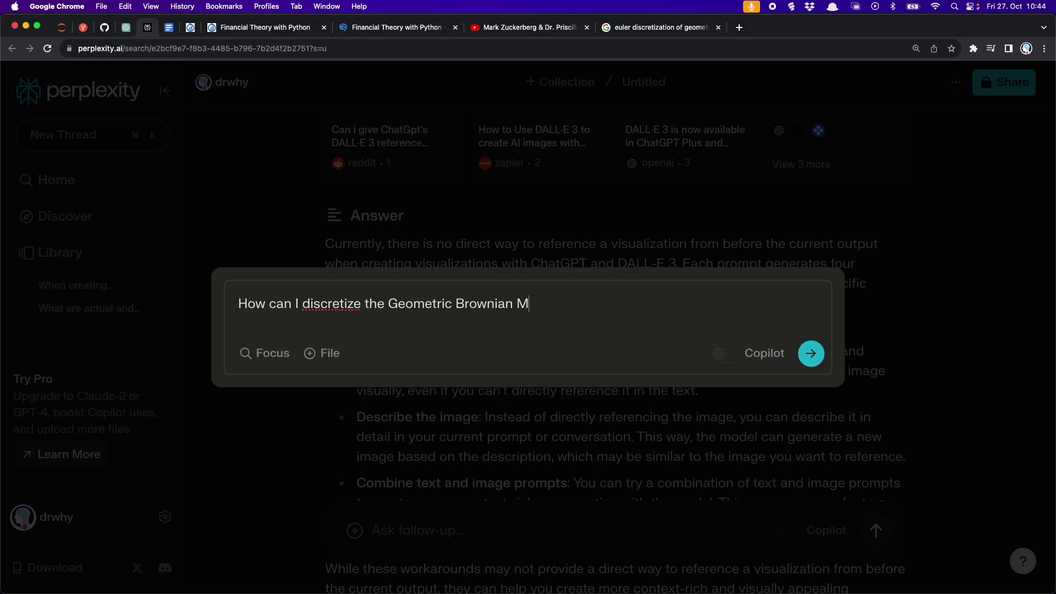
{"action": "type", "text": "otion"}
{"action": "type", "text": " based on an "}
{"action": "type", "text": "E"}
{"action": "key", "text": "BackSpace"}
{"action": "key", "text": "BackSpace"}
{"action": "key", "text": "BackSpace"}
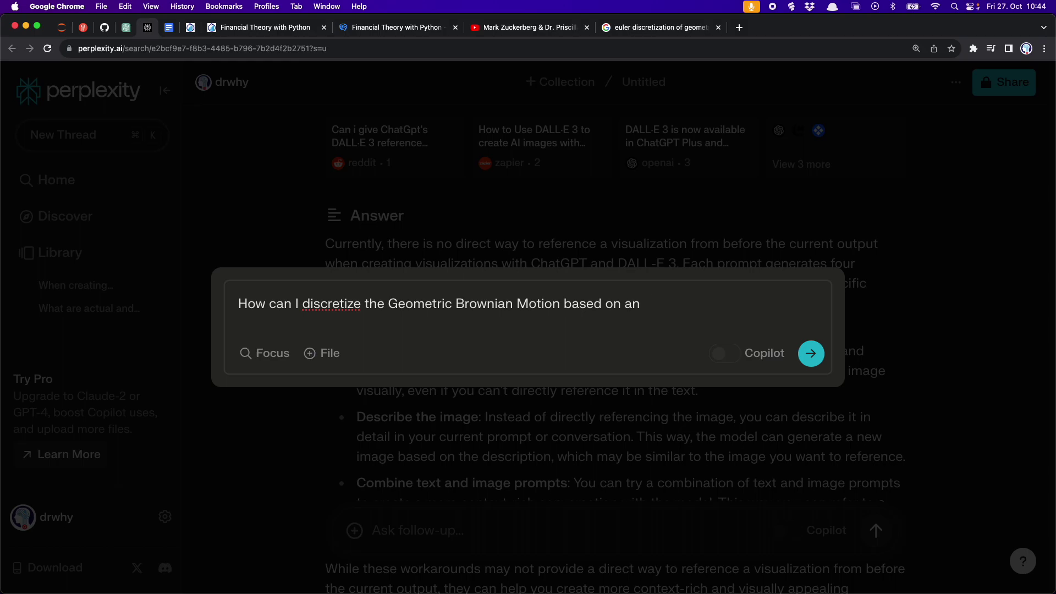
{"action": "type", "text": "Euler discretization. provi"}
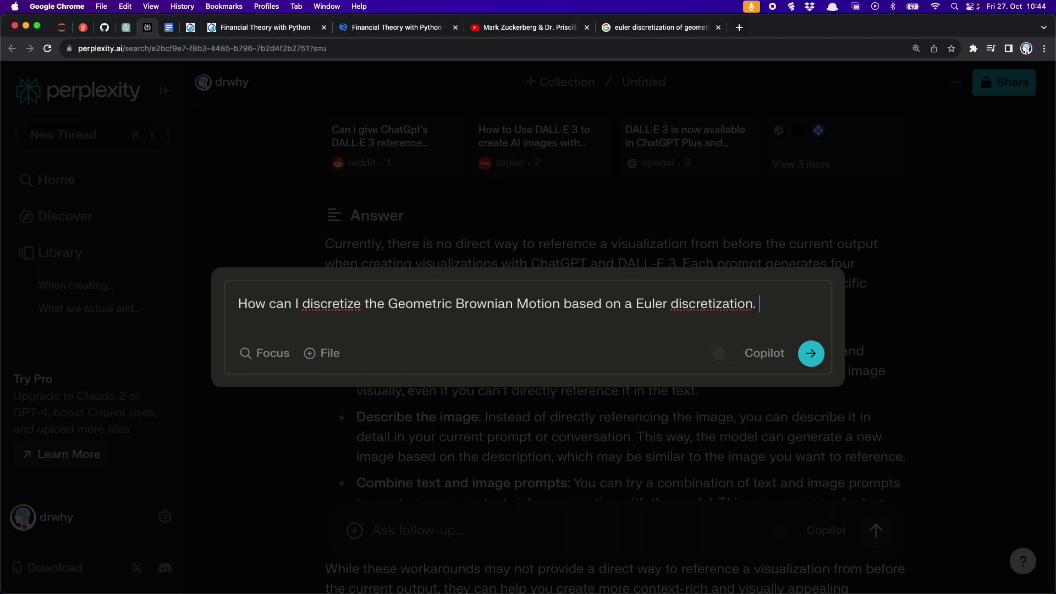
Complete the prompt with a question mark after "discretization" and "Provide a Python example of the implementation.", and submit it
{"action": "key", "text": "BackSpace"}
{"action": "key", "text": "BackSpace"}
{"action": "key", "text": "BackSpace"}
{"action": "key", "text": "BackSpace"}
{"action": "key", "text": "BackSpace"}
{"action": "type", "text": "Provide a Python example"}
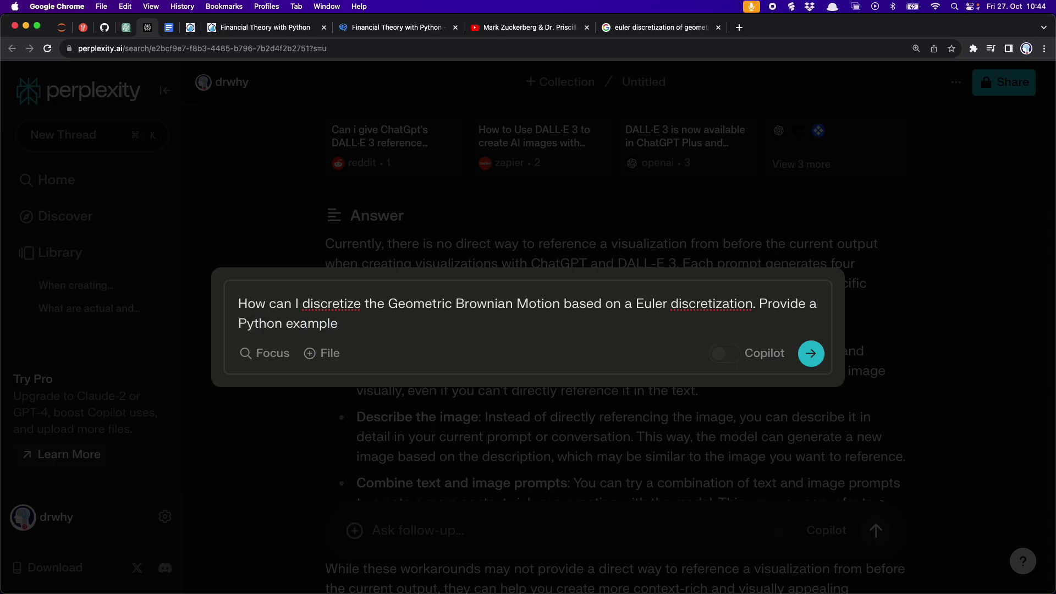
{"action": "type", "text": " of the implemen"}
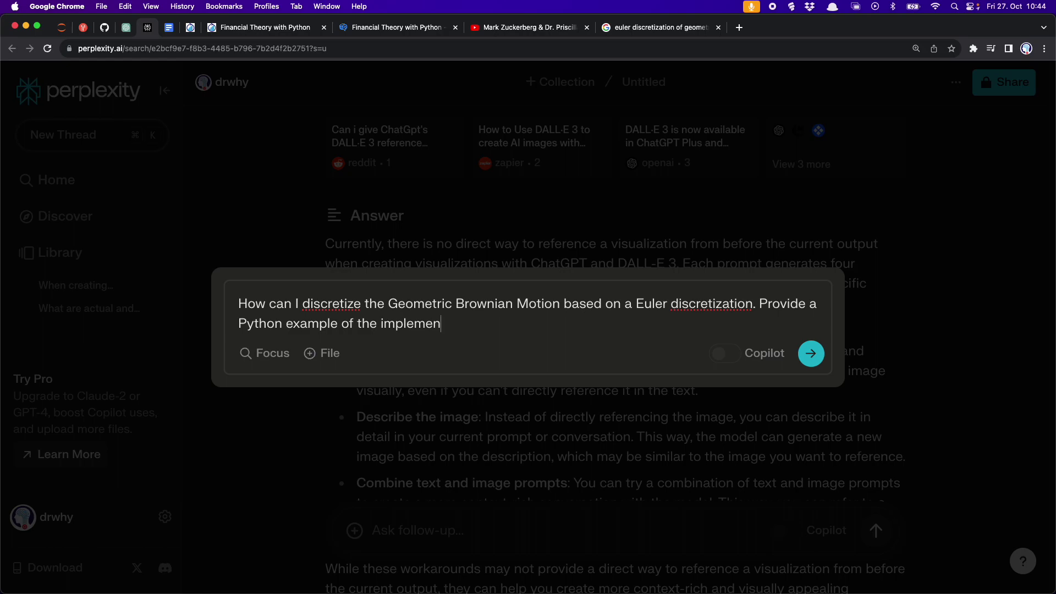
{"action": "type", "text": "tation."}
{"action": "key", "text": "BackSpace"}
{"action": "type", "text": "?"}
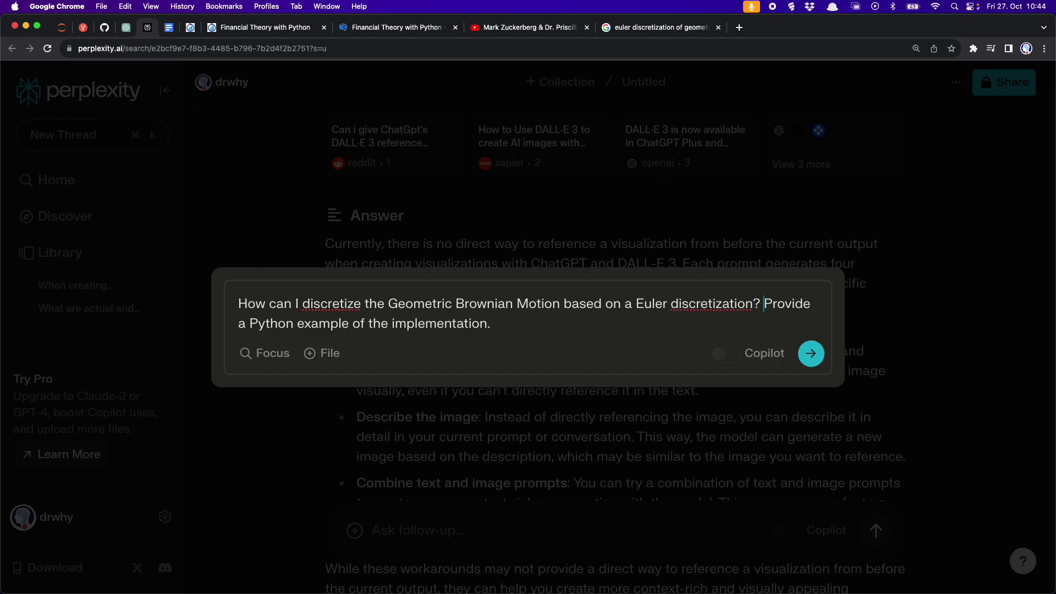
{"action": "key", "text": "Return"}
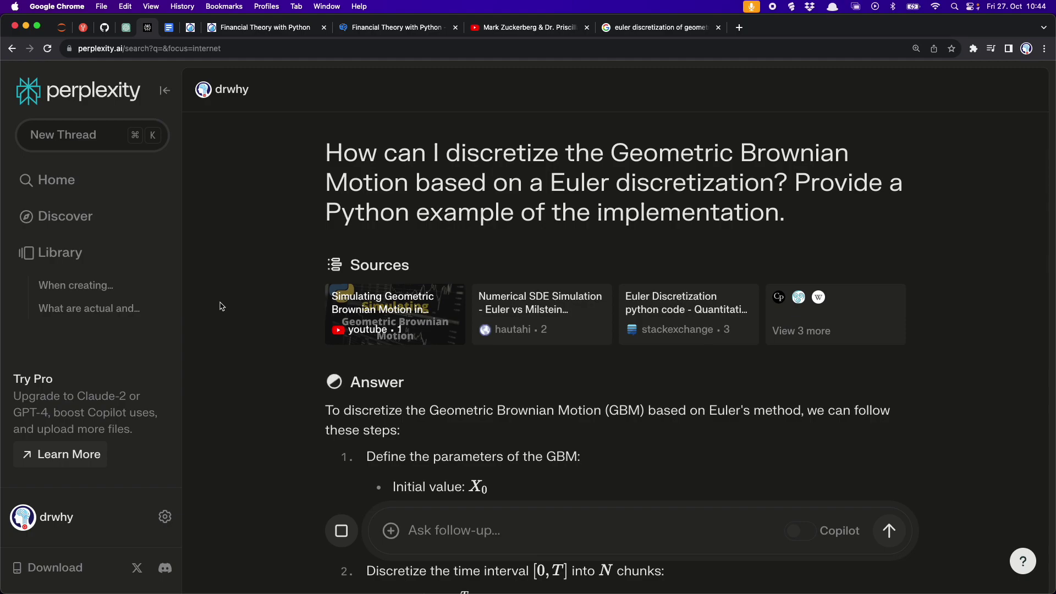
Examine Perplexity's Euler discretization steps and Python implementation, with a glance back at the Glarity summary of the Google results
{"action": "scroll", "coordinate": [220, 306], "scroll_direction": "down", "scroll_amount": 5}
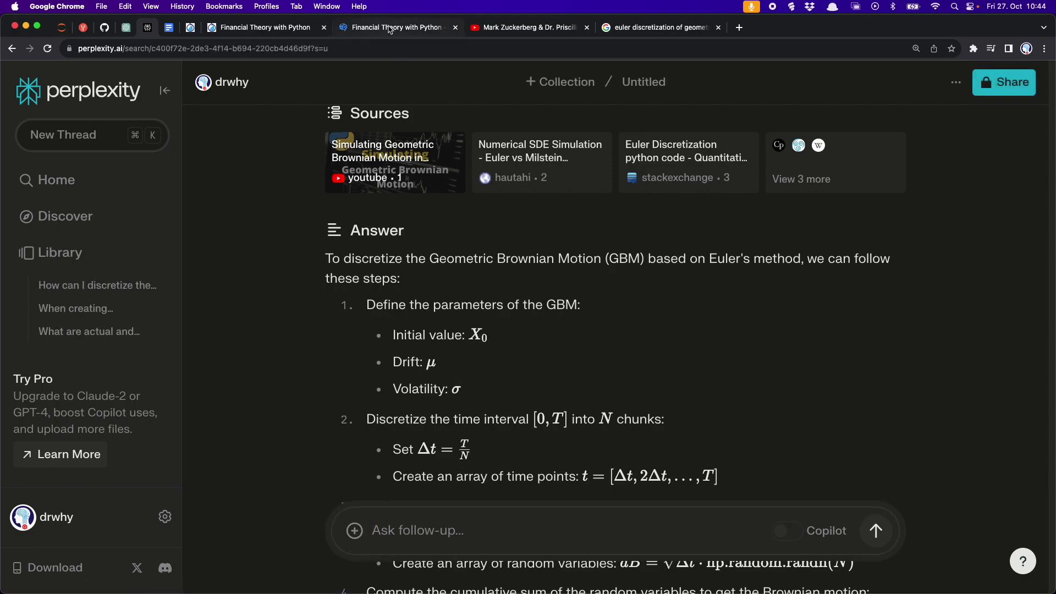
{"action": "left_click", "coordinate": [625, 32]}
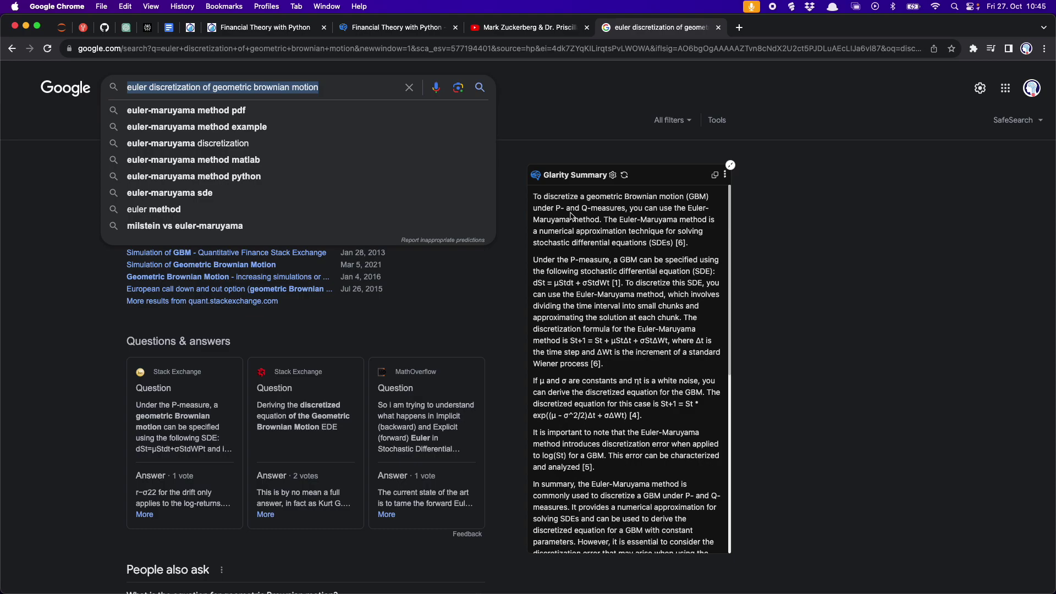
{"action": "left_click", "coordinate": [146, 27]}
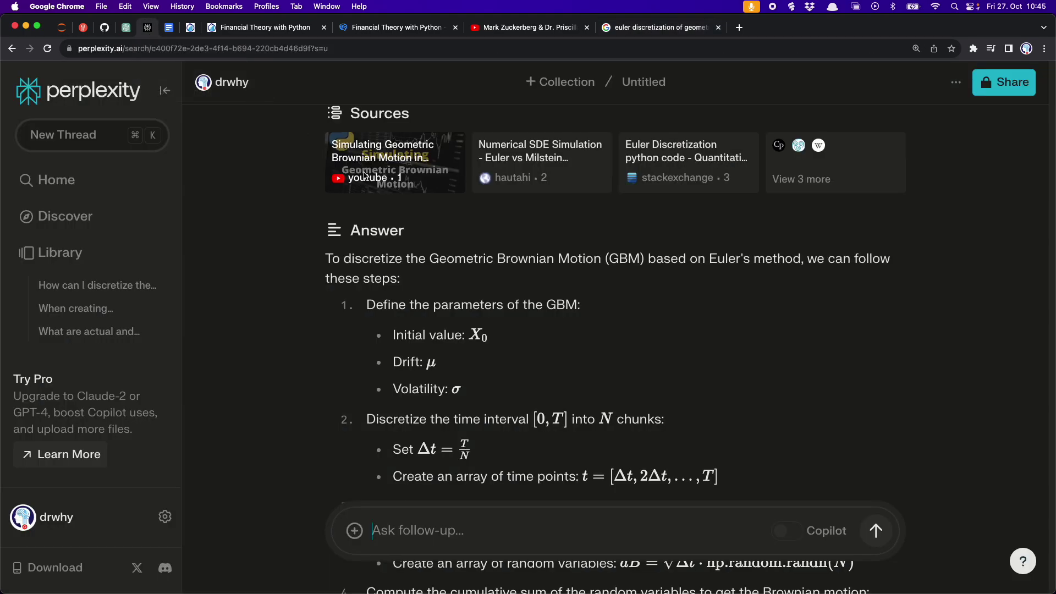
{"action": "scroll", "coordinate": [563, 348], "scroll_direction": "down", "scroll_amount": 3}
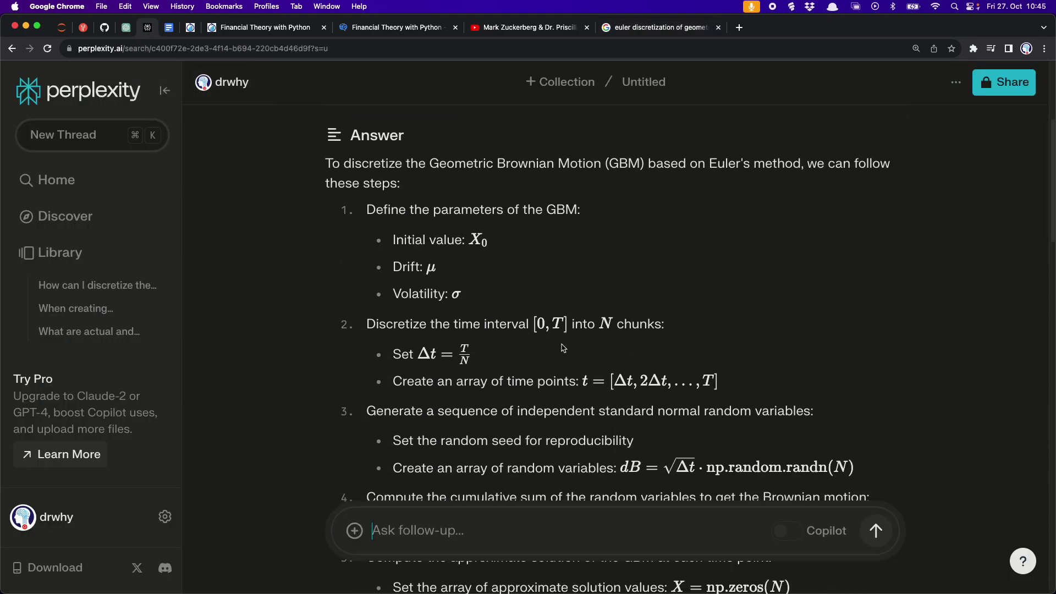
{"action": "scroll", "coordinate": [563, 347], "scroll_direction": "down", "scroll_amount": 4}
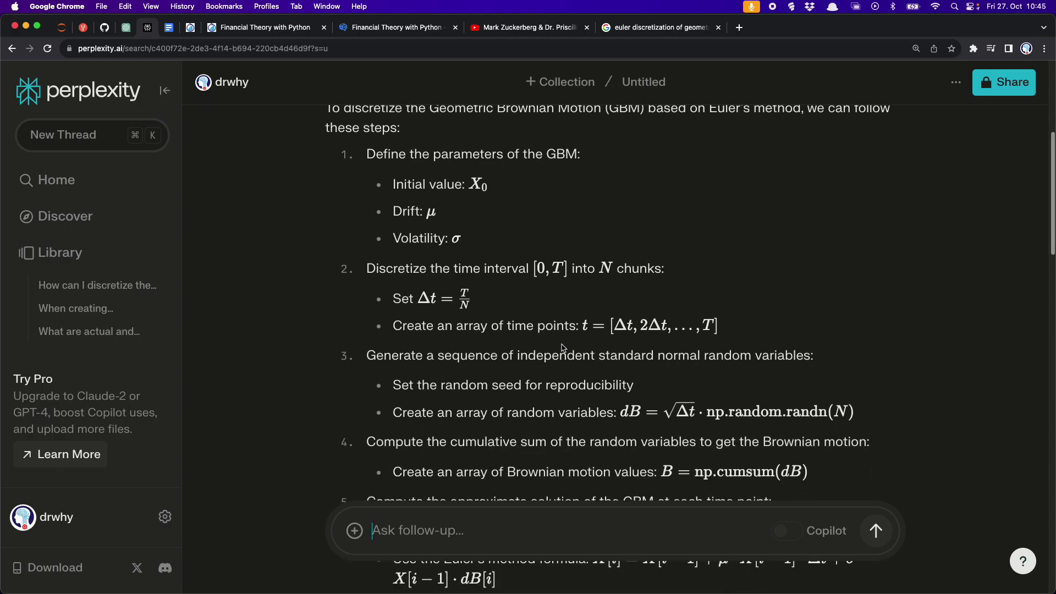
{"action": "scroll", "coordinate": [563, 348], "scroll_direction": "down", "scroll_amount": 3}
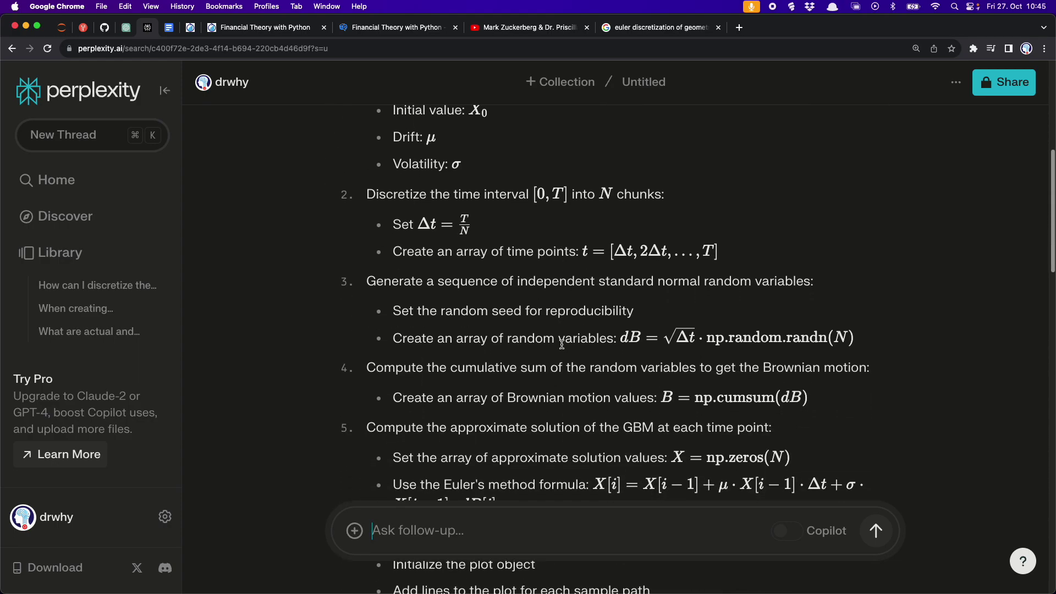
{"action": "scroll", "coordinate": [562, 344], "scroll_direction": "down", "scroll_amount": 12}
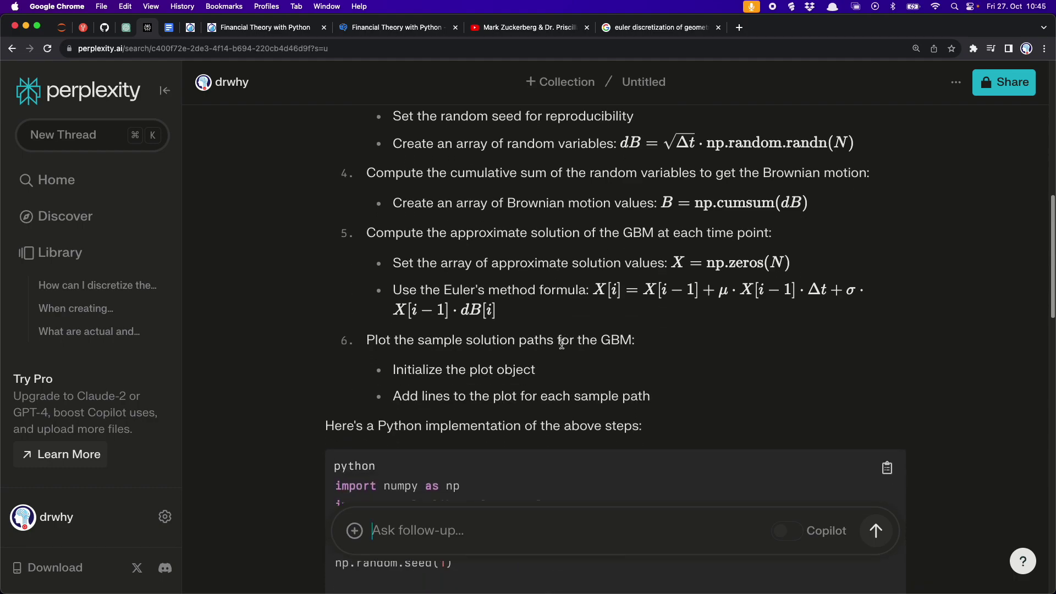
{"action": "scroll", "coordinate": [563, 348], "scroll_direction": "down", "scroll_amount": 4}
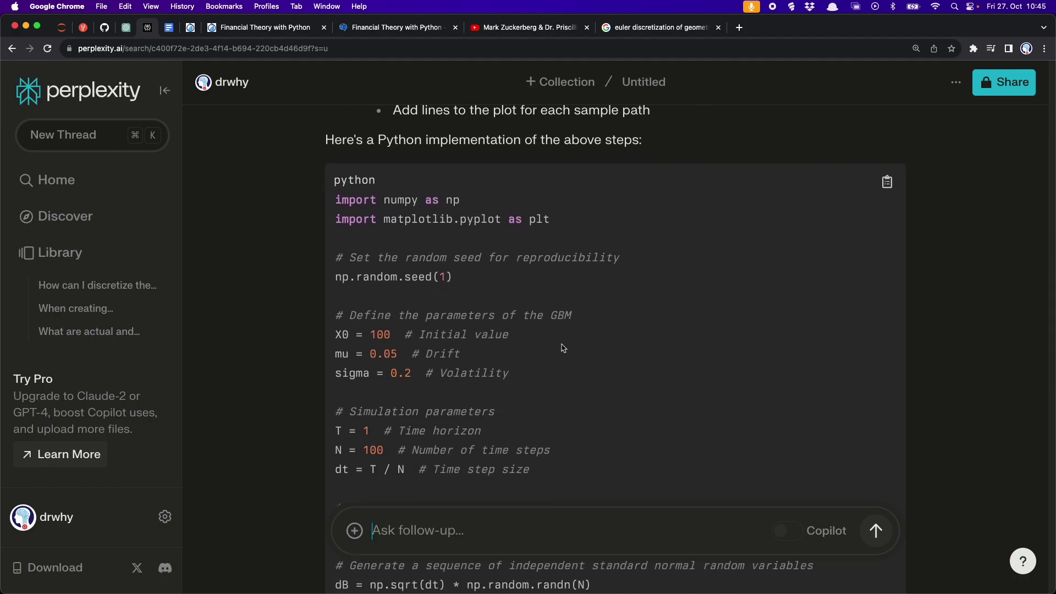
{"action": "scroll", "coordinate": [563, 348], "scroll_direction": "down", "scroll_amount": 3}
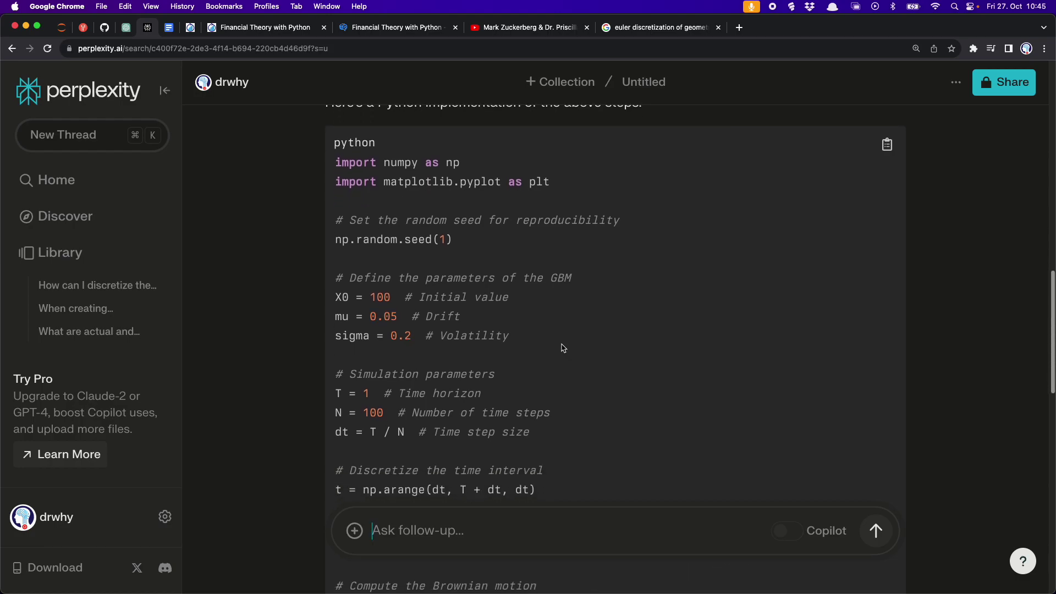
{"action": "scroll", "coordinate": [563, 348], "scroll_direction": "down", "scroll_amount": 15}
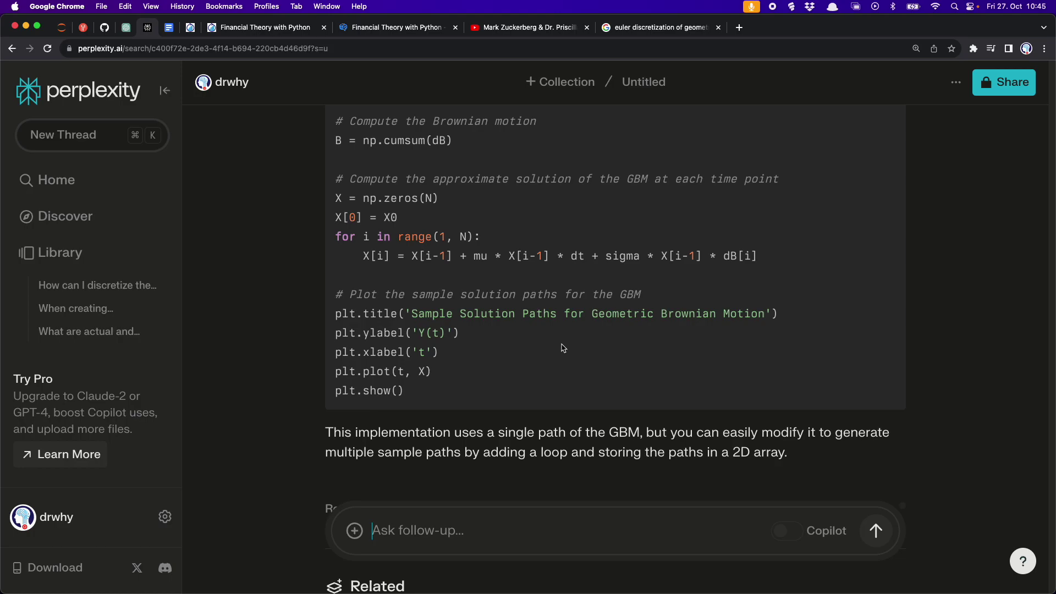
{"action": "scroll", "coordinate": [563, 347], "scroll_direction": "up", "scroll_amount": 15}
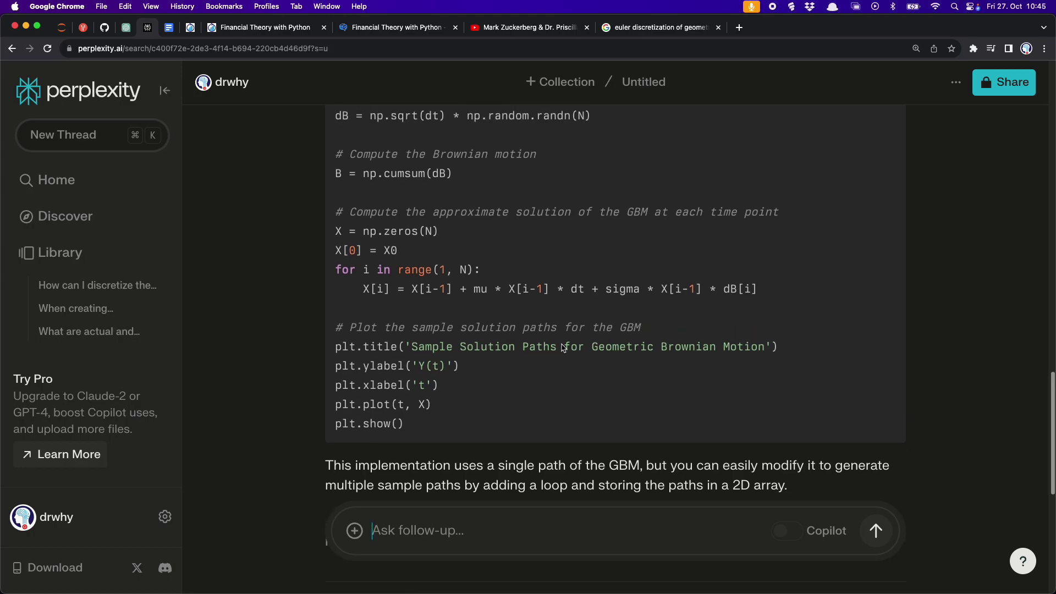
{"action": "scroll", "coordinate": [563, 348], "scroll_direction": "up", "scroll_amount": 11}
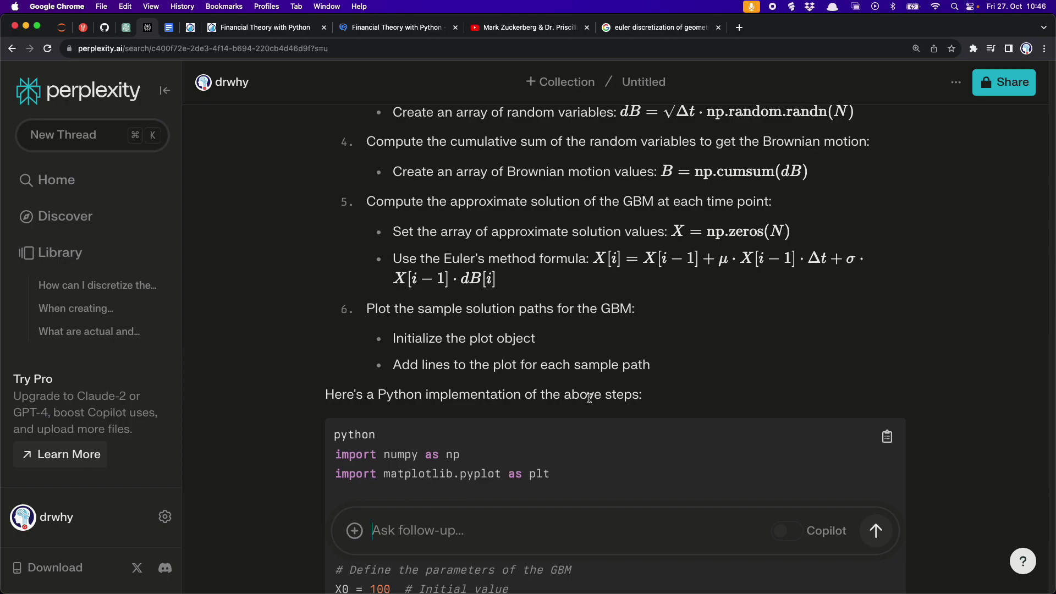
Copy the Python code from the Perplexity answer and review the answer through to its related questions
{"action": "left_click", "coordinate": [887, 438]}
{"action": "scroll", "coordinate": [858, 326], "scroll_direction": "up", "scroll_amount": 6}
{"action": "scroll", "coordinate": [858, 327], "scroll_direction": "up", "scroll_amount": 2}
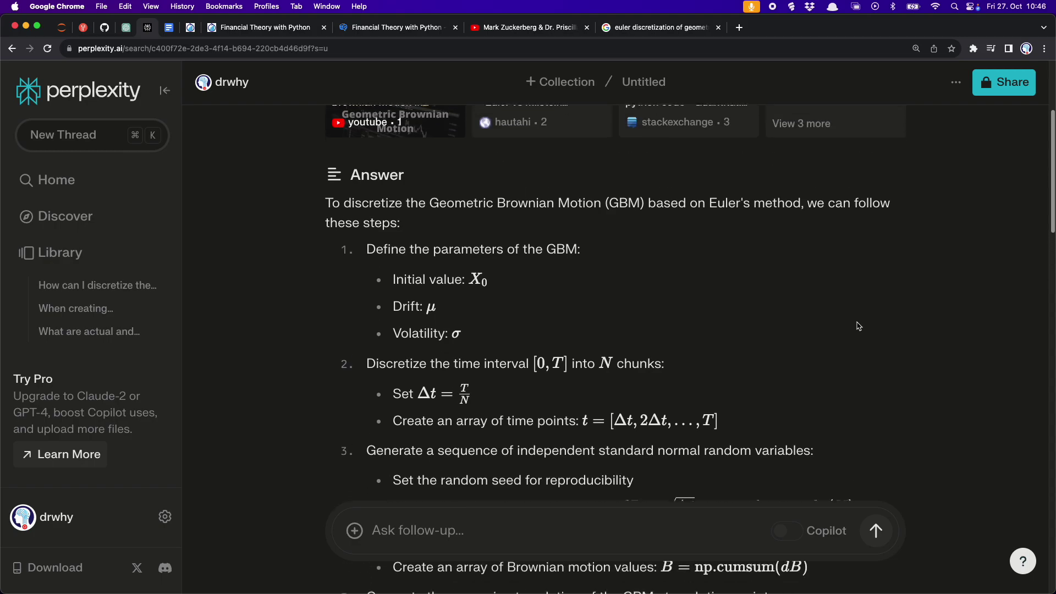
{"action": "scroll", "coordinate": [667, 291], "scroll_direction": "down", "scroll_amount": 1}
{"action": "scroll", "coordinate": [668, 291], "scroll_direction": "down", "scroll_amount": 20}
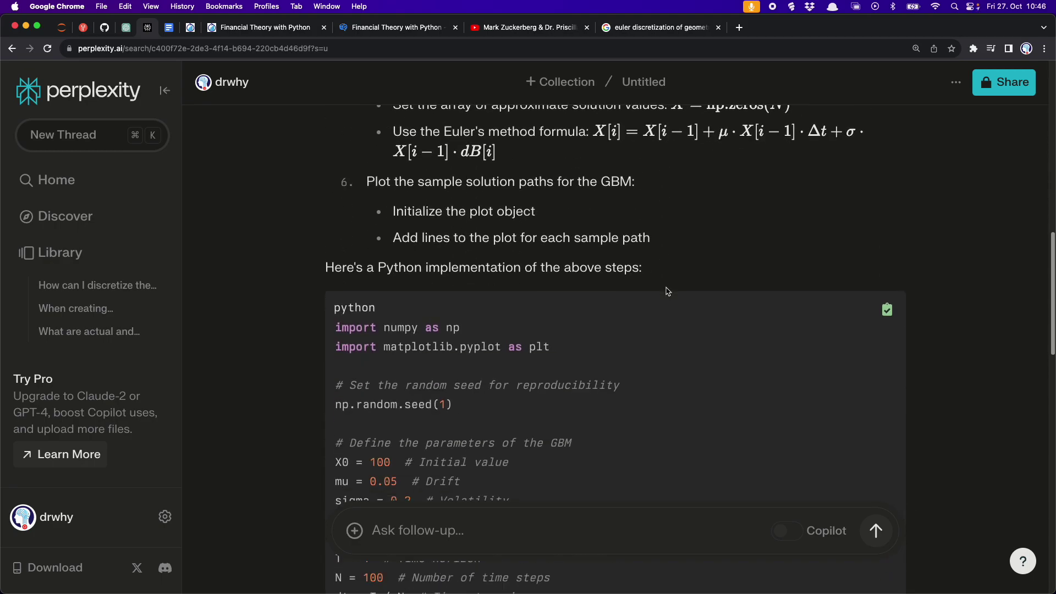
{"action": "scroll", "coordinate": [667, 292], "scroll_direction": "down", "scroll_amount": 2}
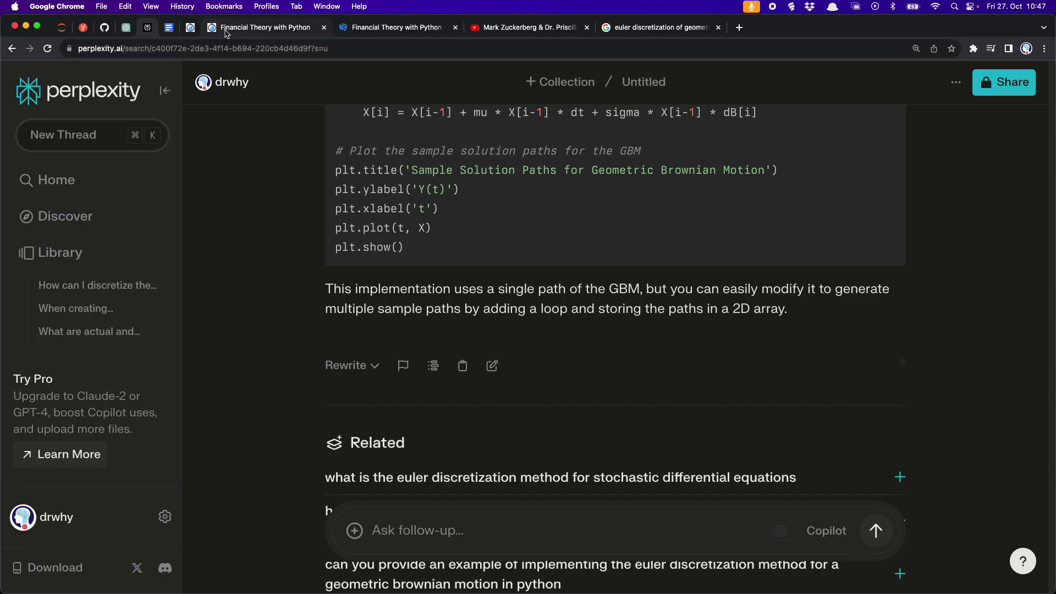
Switch to ChatGPT, start a new GPT-4 chat with Browse with Bing, and view the other GPT-4 modes
{"action": "left_click", "coordinate": [135, 31]}
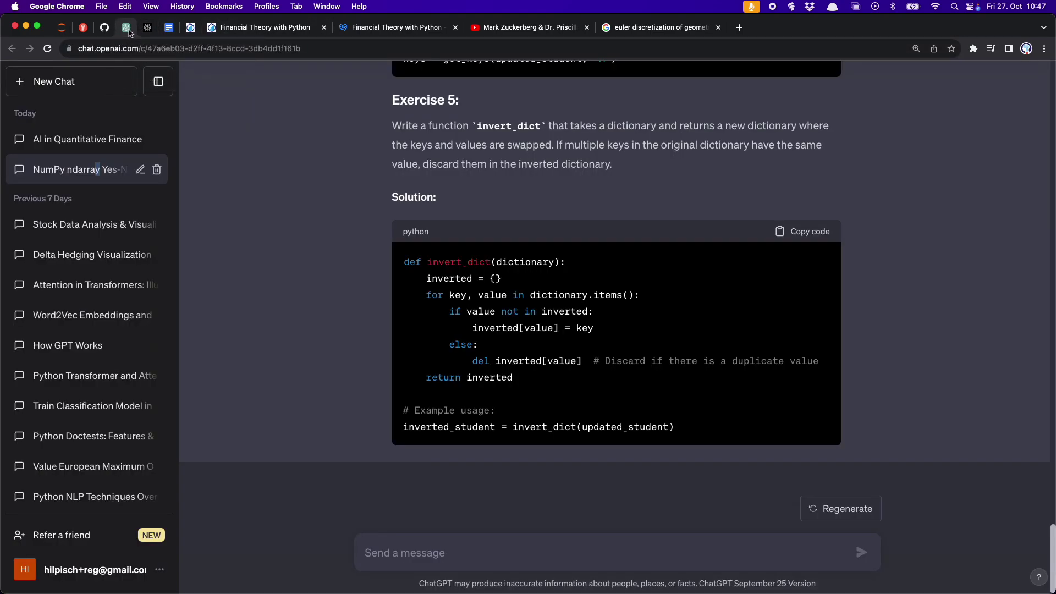
{"action": "left_click", "coordinate": [66, 82]}
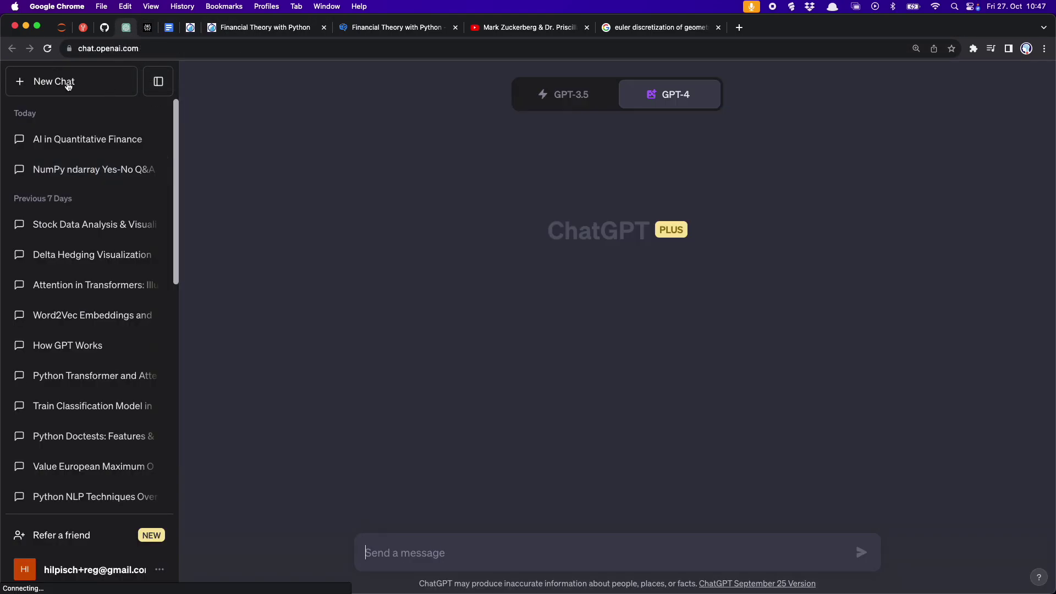
{"action": "mouse_move", "coordinate": [661, 102]}
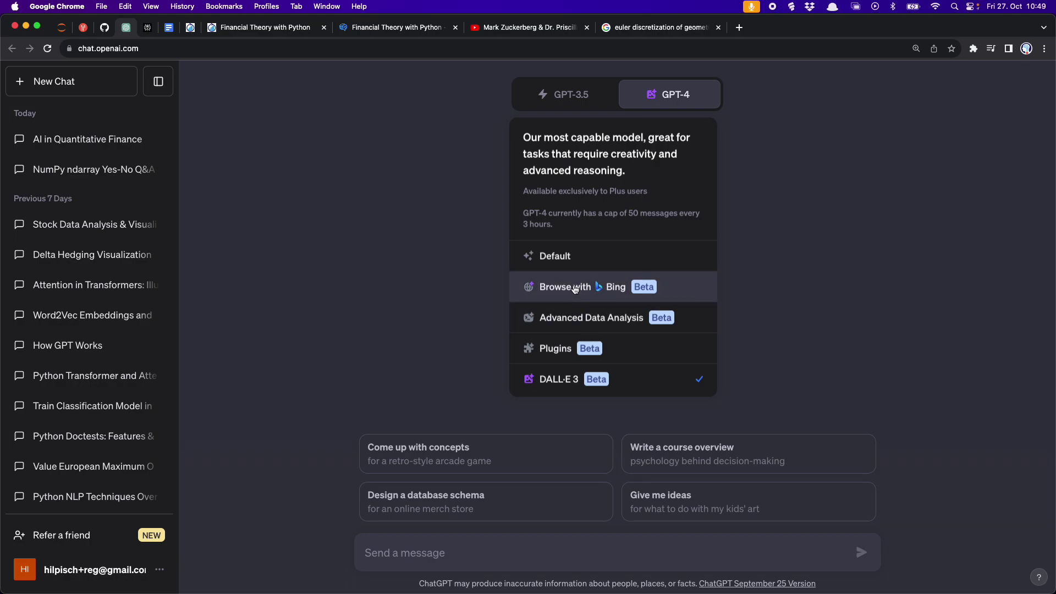
{"action": "left_click", "coordinate": [575, 289]}
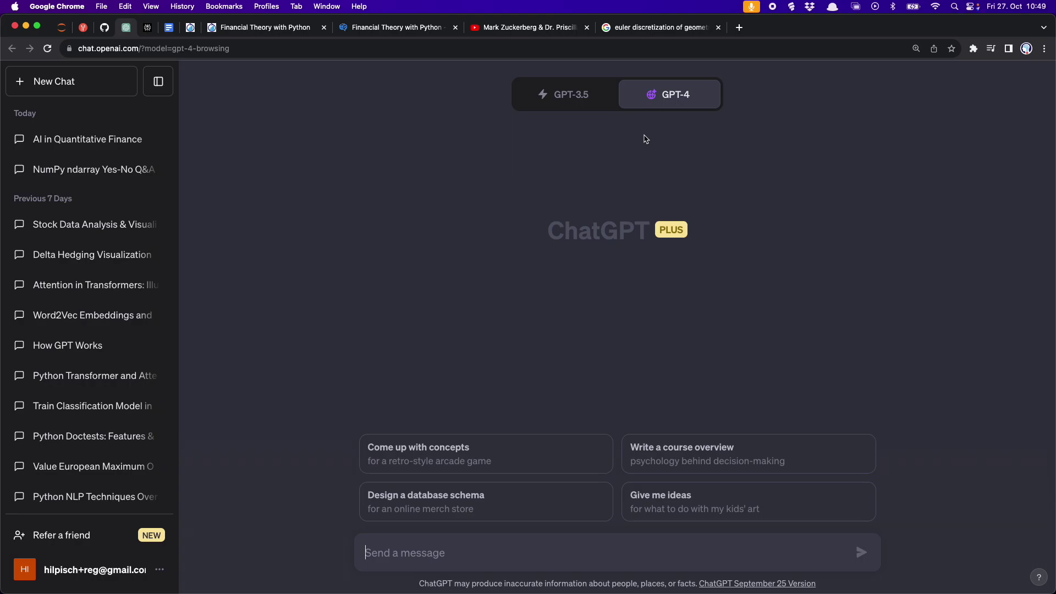
{"action": "mouse_move", "coordinate": [649, 103]}
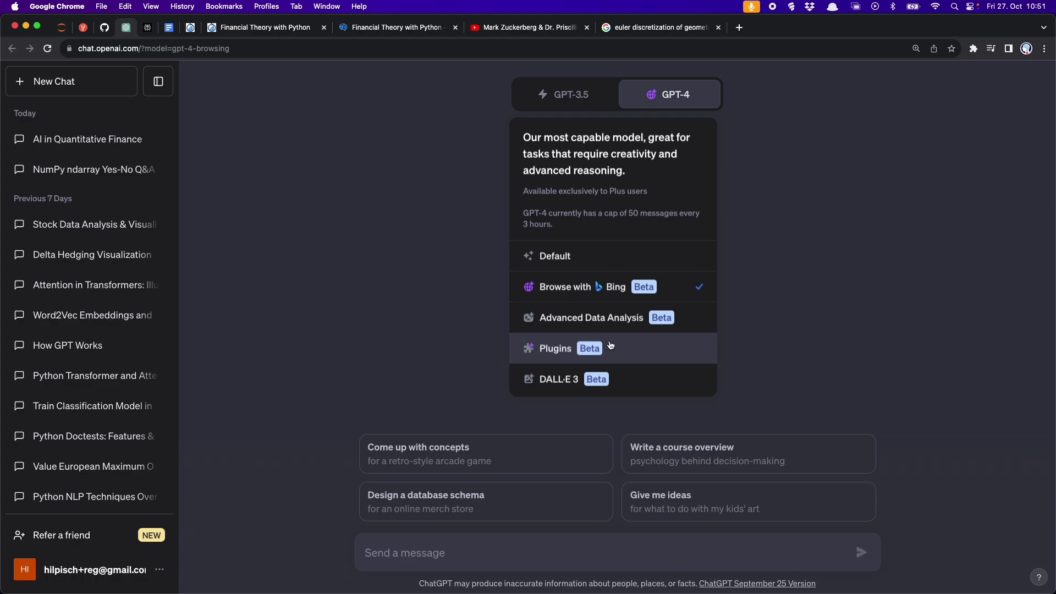
Return to the Perplexity thread and copy its full question about discretizing Geometric Brownian Motion
{"action": "left_click", "coordinate": [144, 32]}
{"action": "scroll", "coordinate": [446, 251], "scroll_direction": "up", "scroll_amount": 10}
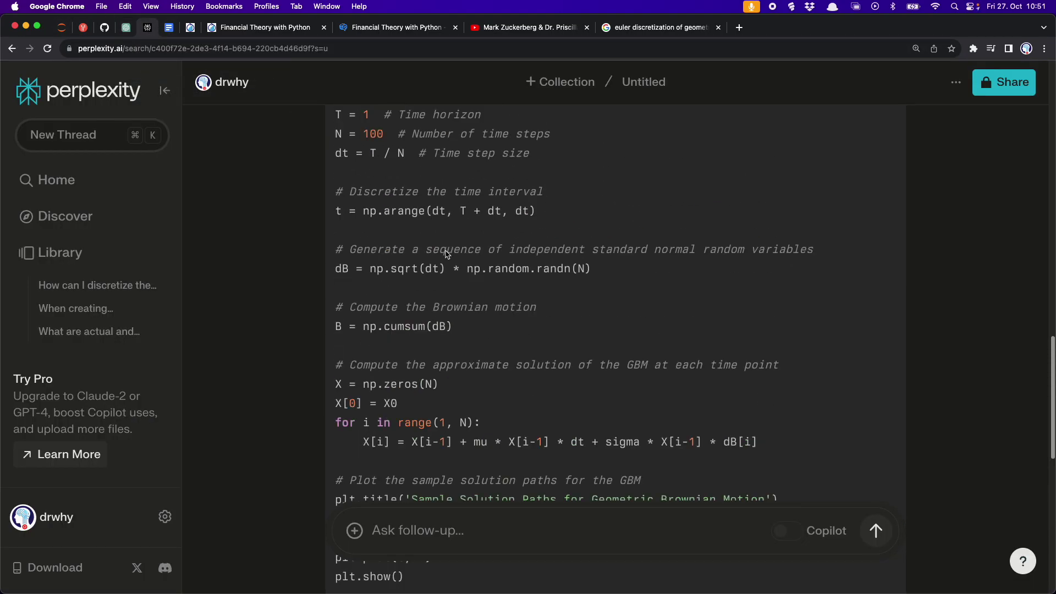
{"action": "scroll", "coordinate": [446, 251], "scroll_direction": "up", "scroll_amount": 10}
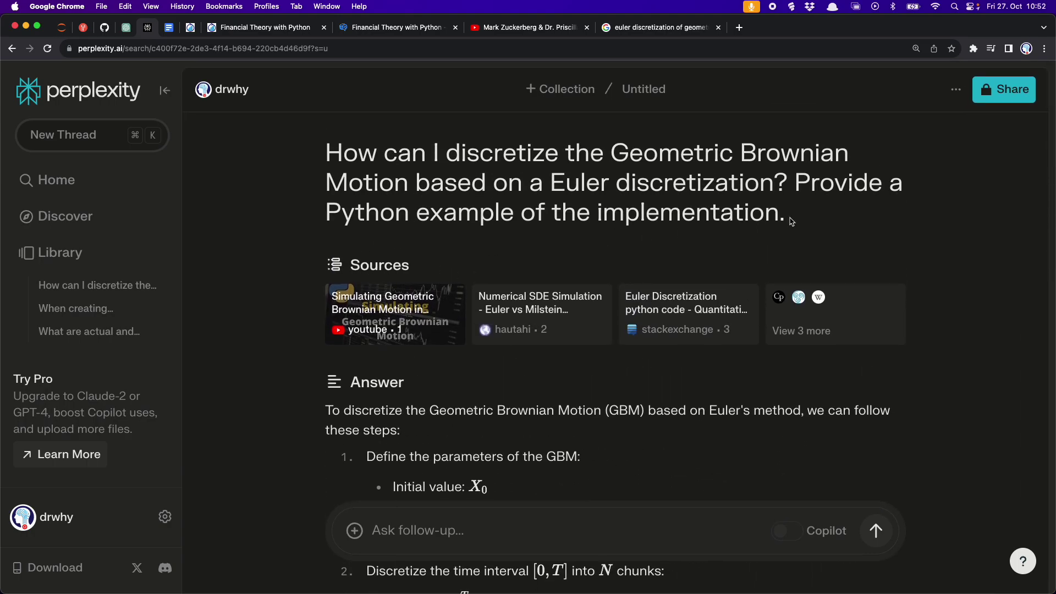
{"action": "left_click_drag", "start_coordinate": [790, 221], "coordinate": [338, 176]}
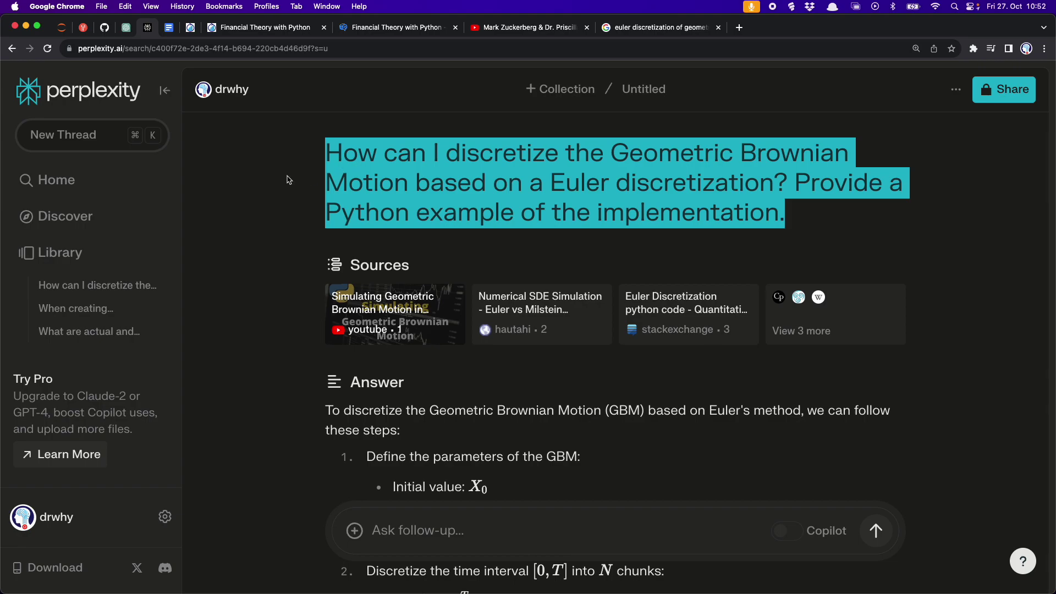
Paste the copied question into the ChatGPT web browsing chat, remove the extra trailing line, and submit it
{"action": "left_click", "coordinate": [126, 27]}
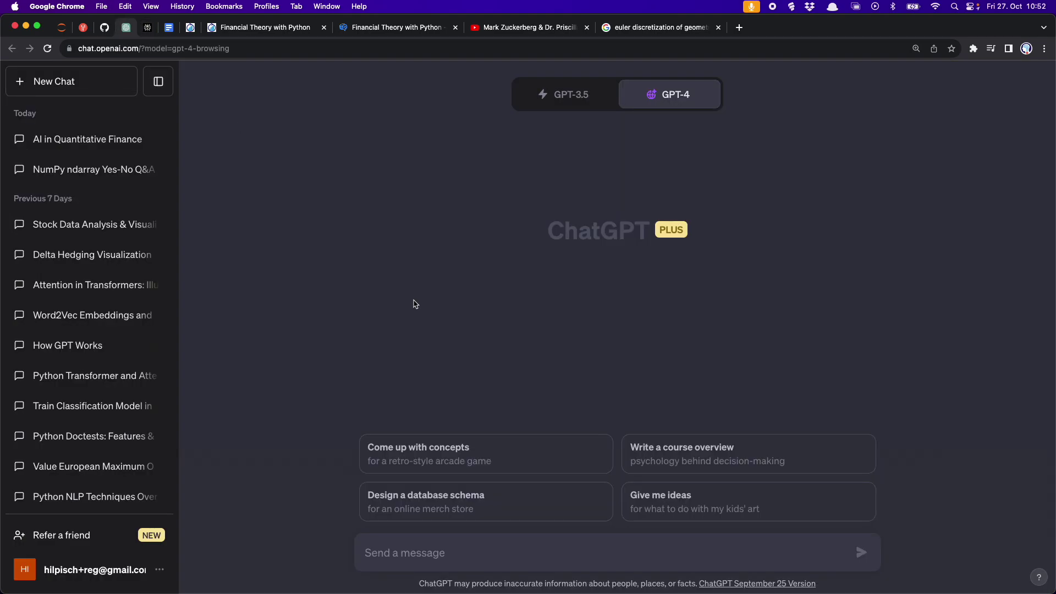
{"action": "left_click", "coordinate": [512, 549]}
{"action": "key", "text": "super+v"}
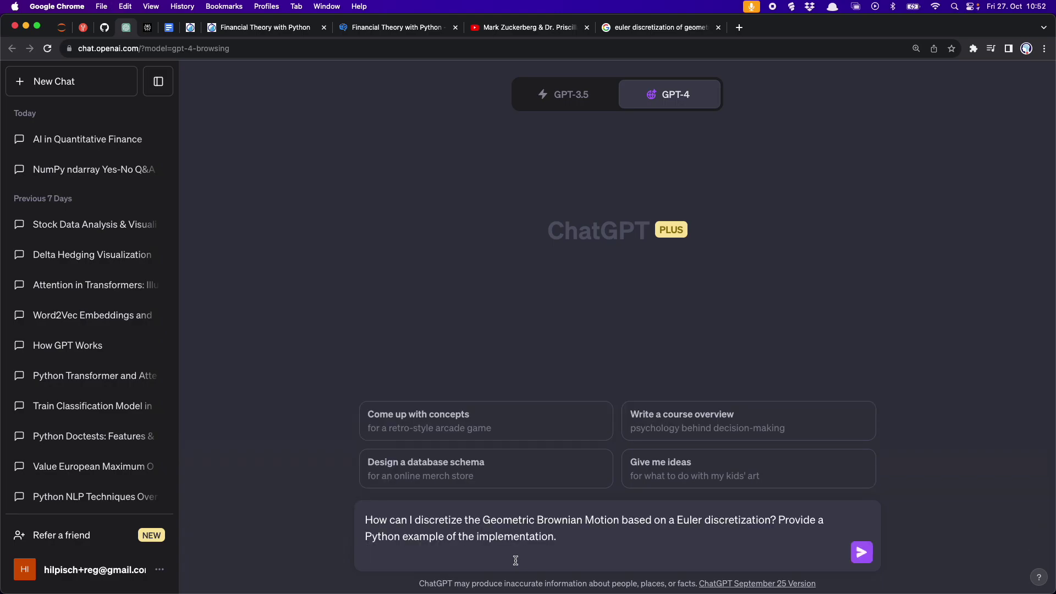
{"action": "key", "text": "BackSpace"}
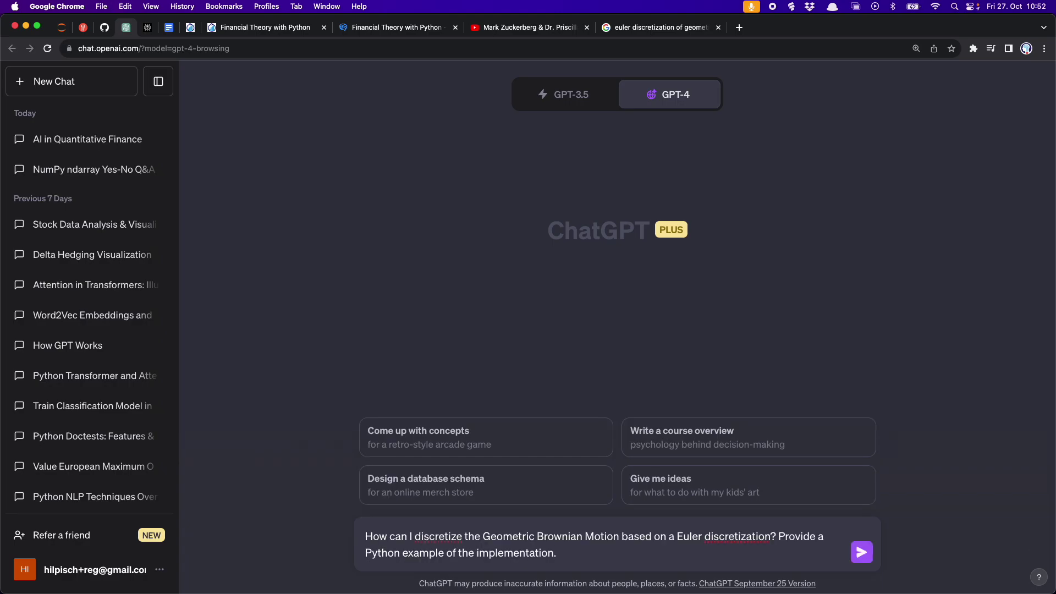
{"action": "key", "text": "Return"}
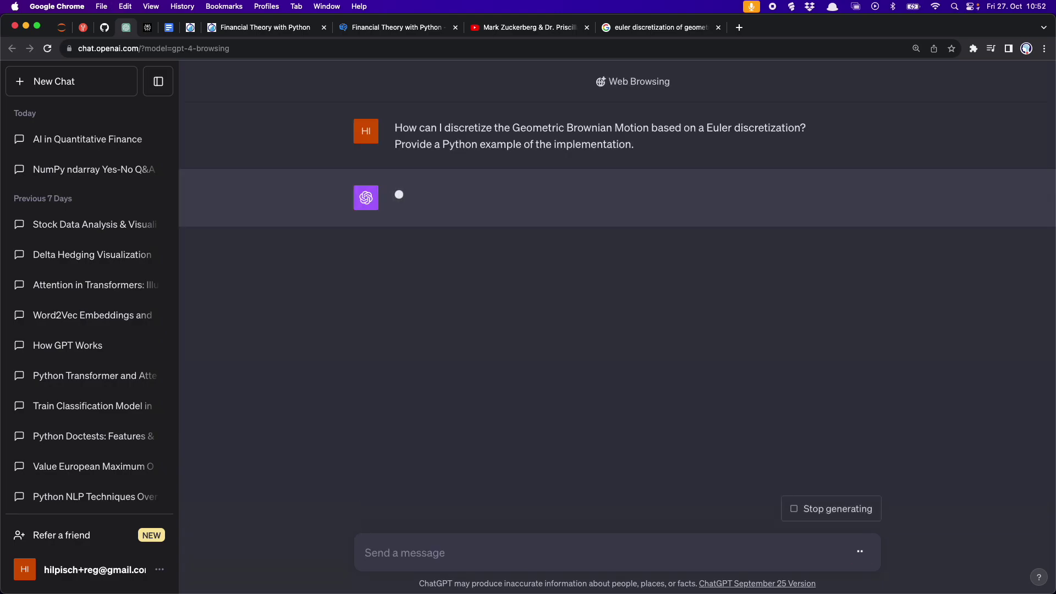